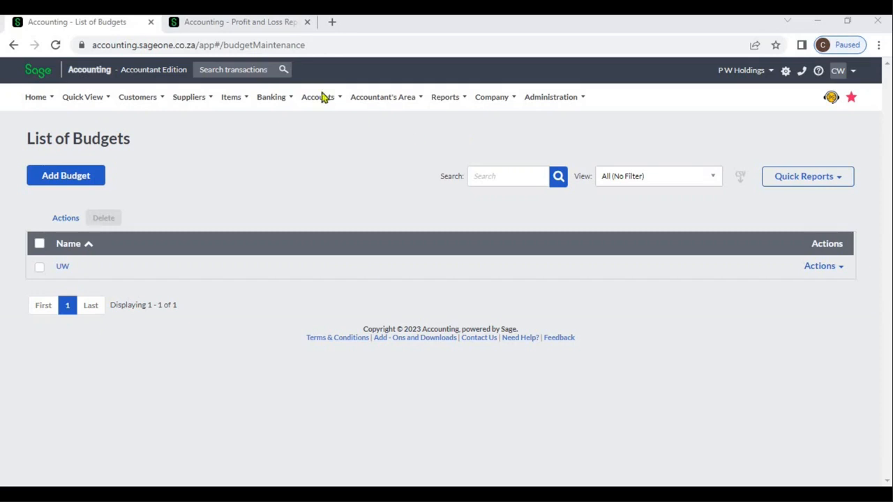
Step: Open the options for the Profit and Loss Report from the financial statements reports
{"action": "left_click", "coordinate": [277, 22]}
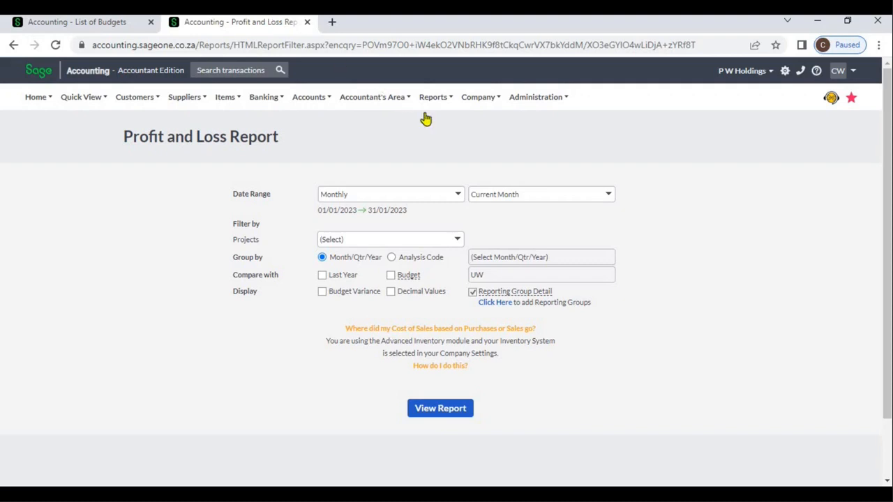
{"action": "mouse_move", "coordinate": [425, 106]}
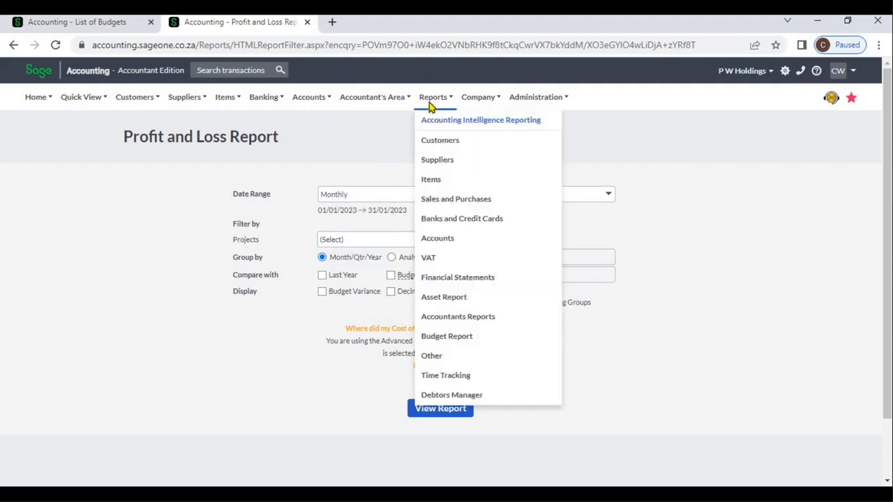
{"action": "left_click", "coordinate": [451, 278]}
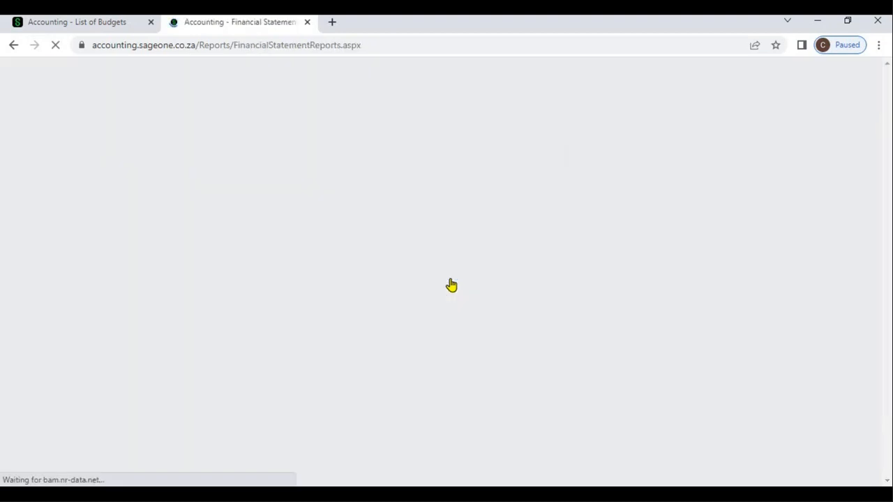
{"action": "left_click", "coordinate": [246, 199]}
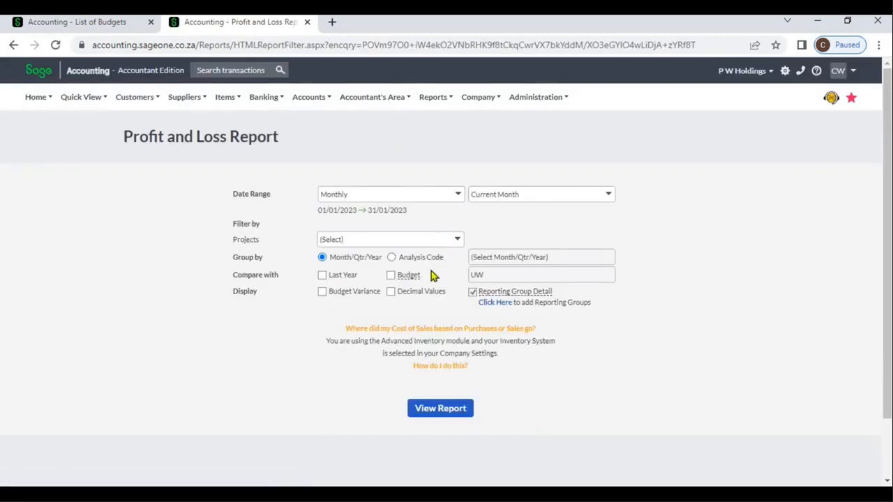
Step: Run the Profit and Loss Report for the current month, compared with the UW budget and showing the budget variance
{"action": "left_click", "coordinate": [390, 275]}
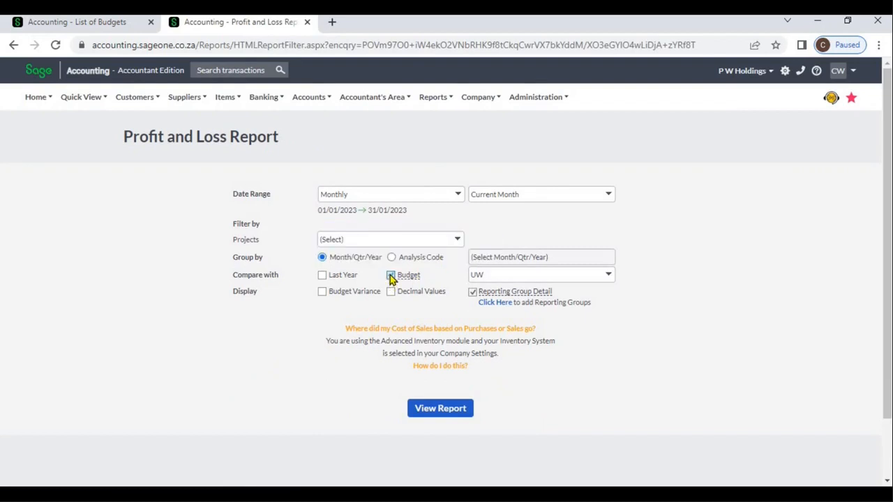
{"action": "left_click", "coordinate": [608, 275]}
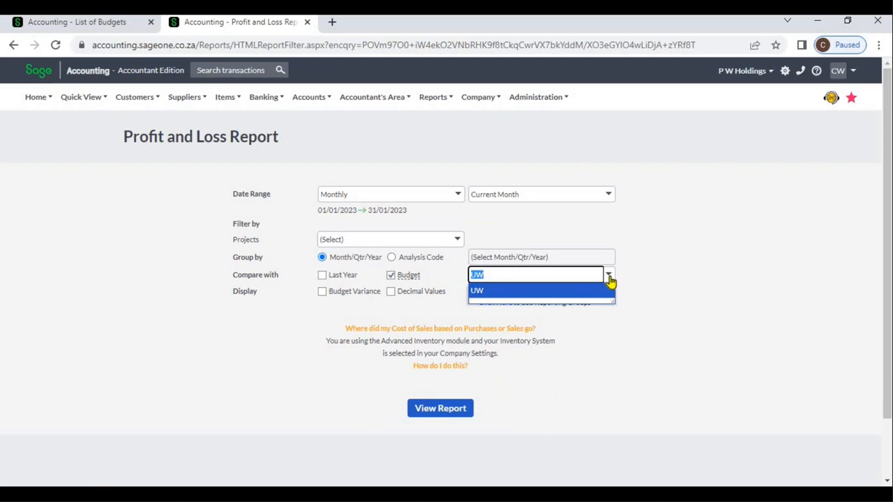
{"action": "left_click", "coordinate": [647, 279]}
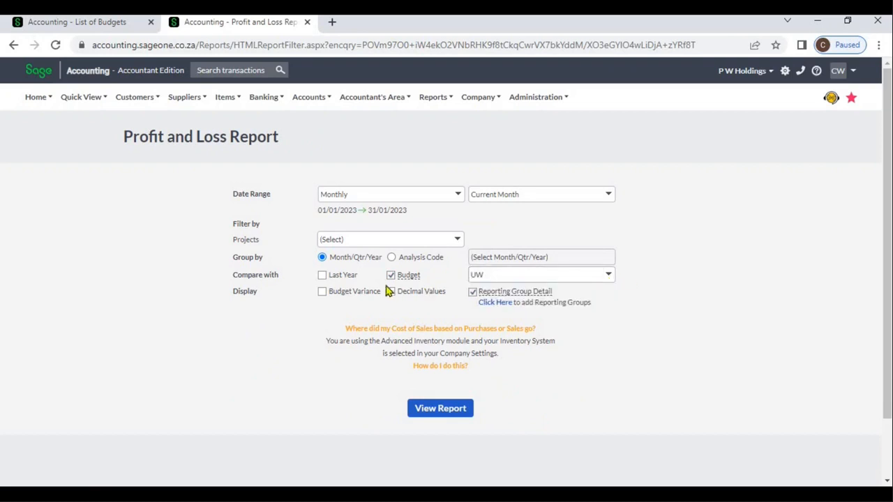
{"action": "left_click", "coordinate": [322, 293]}
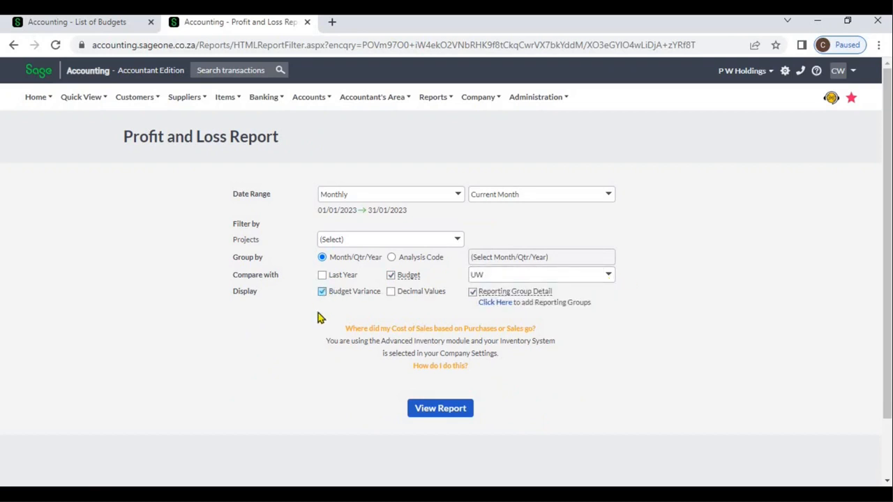
{"action": "left_click", "coordinate": [427, 411]}
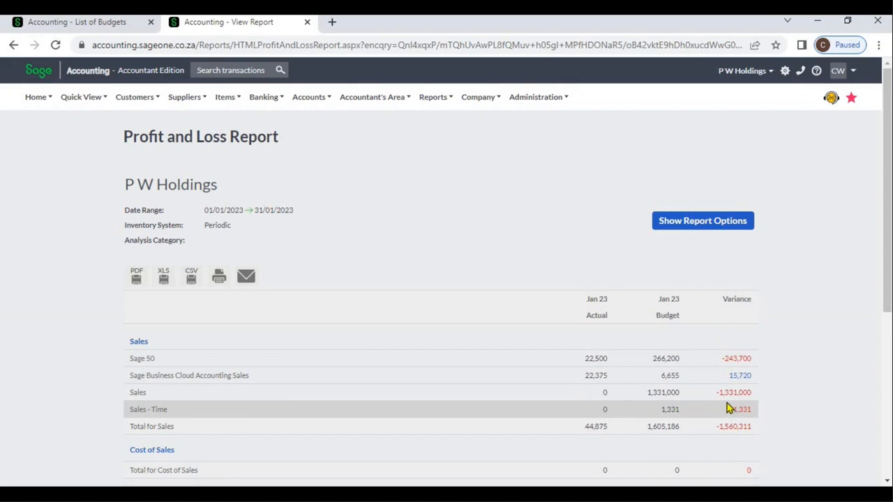
Step: Return to the list of budgets and start adding a new company budget
{"action": "left_click", "coordinate": [56, 25]}
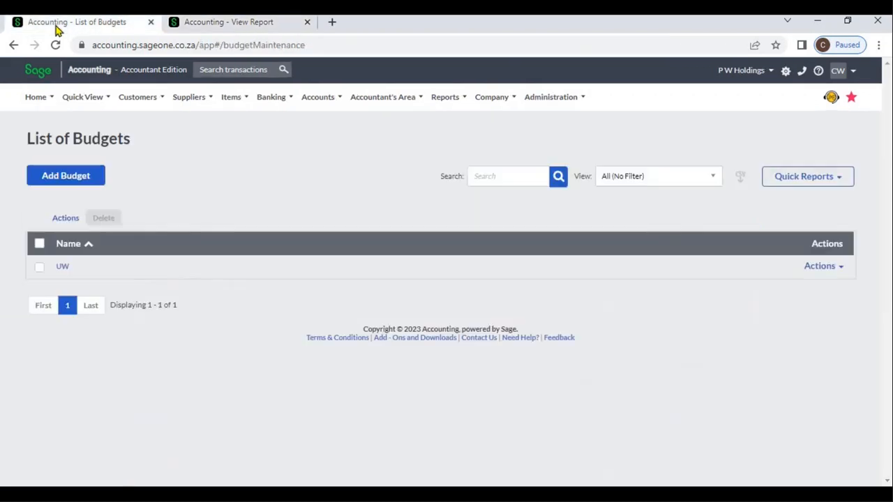
{"action": "left_click", "coordinate": [498, 106]}
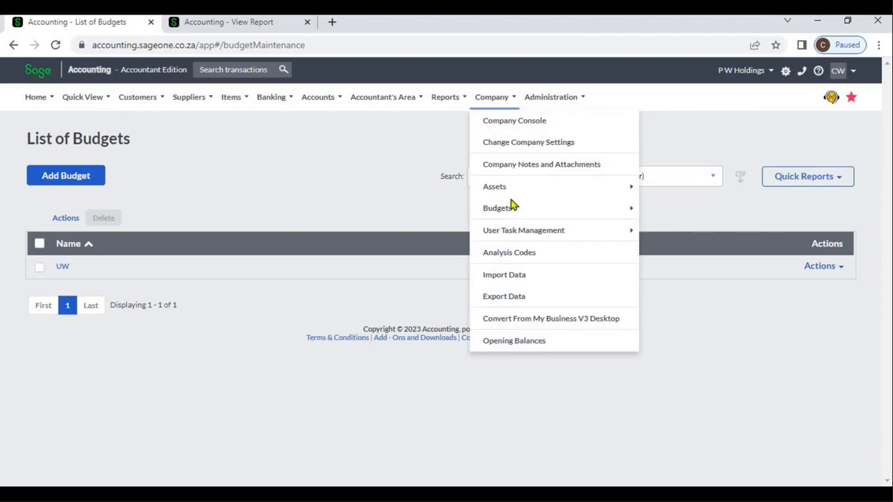
{"action": "mouse_move", "coordinate": [590, 209]}
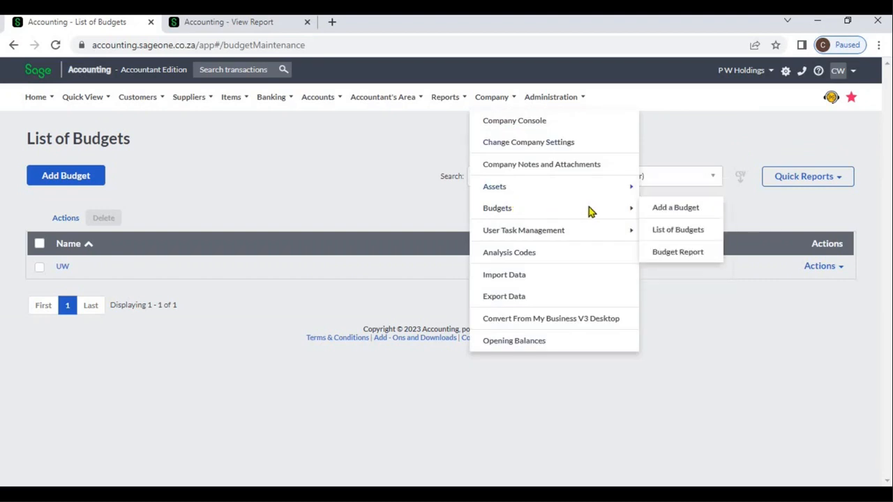
{"action": "left_click", "coordinate": [659, 209]}
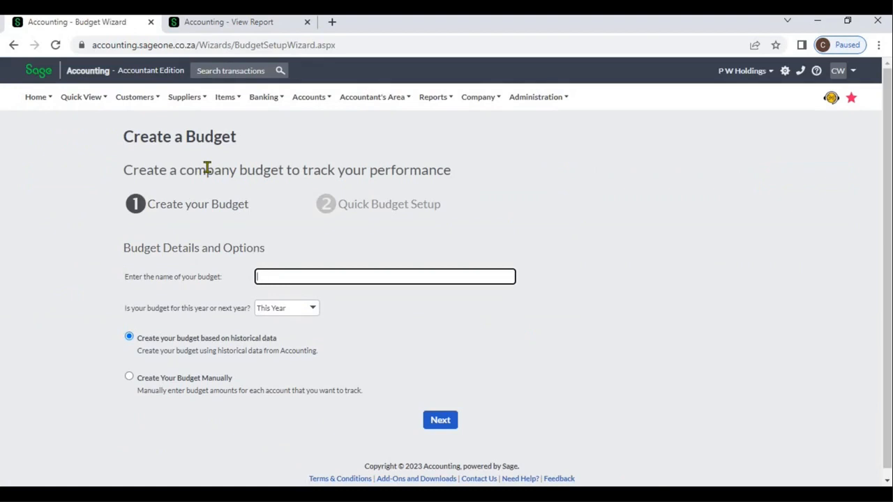
Step: Name the budget "Budet 1", keep it for This Year, choose to create it manually, and create it
{"action": "scroll", "coordinate": [237, 216], "scroll_direction": "down", "scroll_amount": 1}
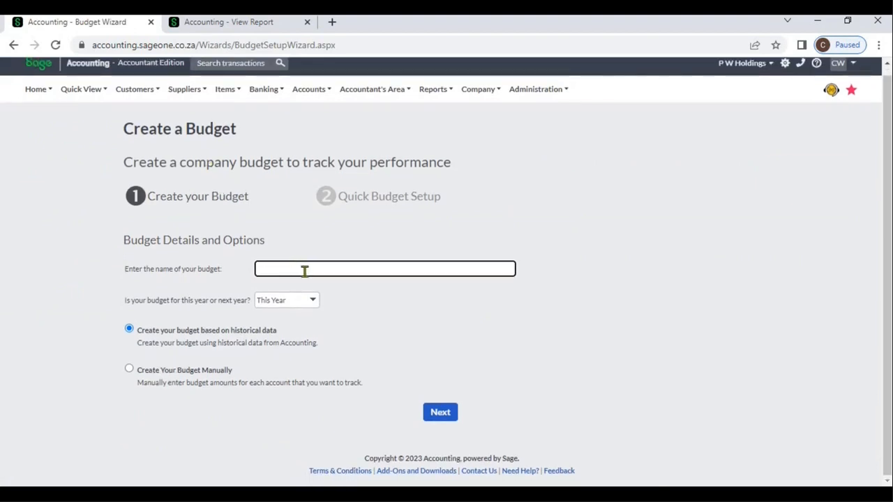
{"action": "type", "text": "Budetv"}
{"action": "key", "text": "BackSpace"}
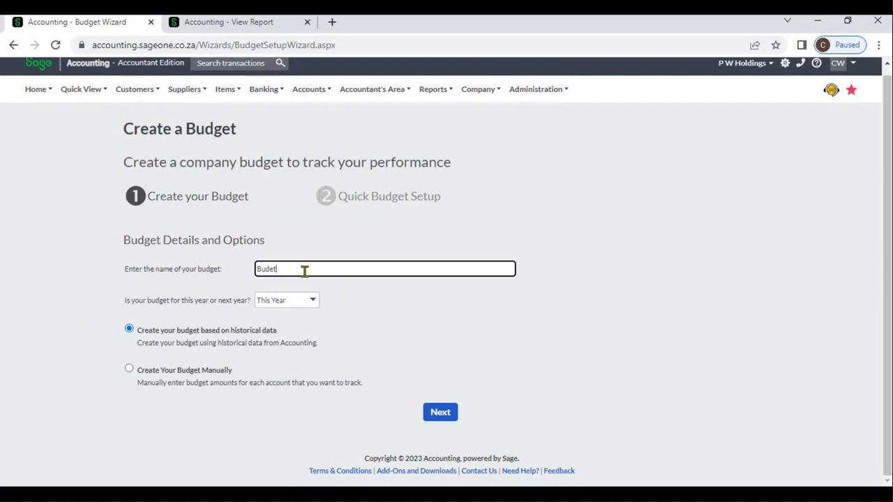
{"action": "type", "text": "1"}
{"action": "left_click", "coordinate": [313, 301]}
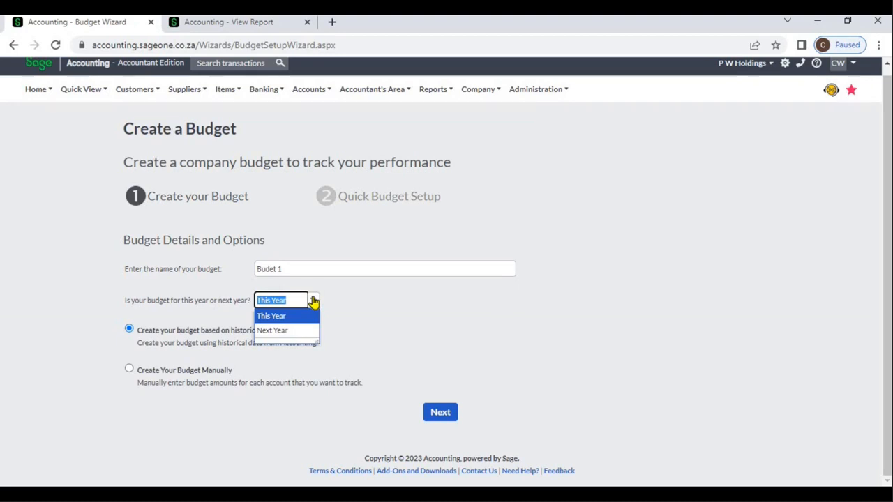
{"action": "left_click", "coordinate": [362, 303]}
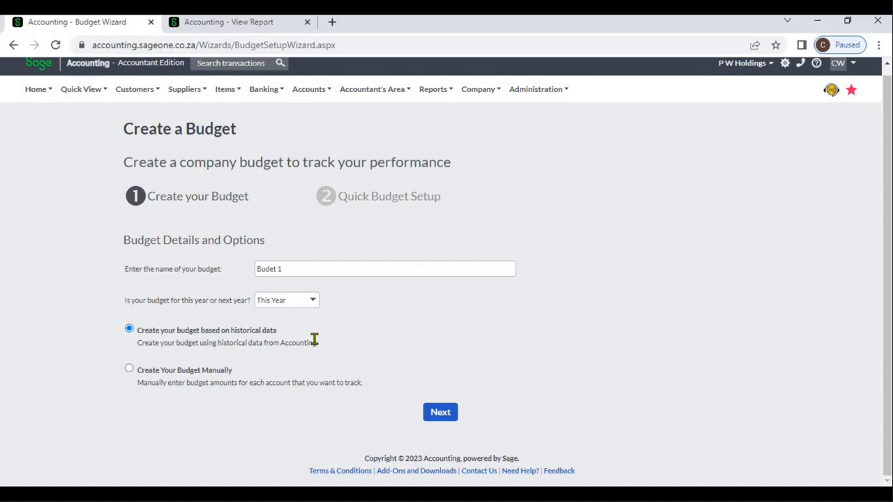
{"action": "left_click", "coordinate": [129, 370]}
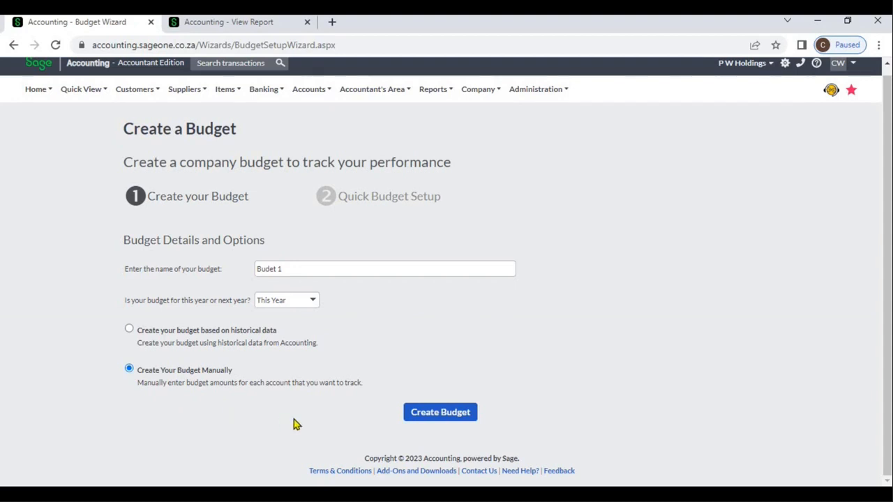
{"action": "left_click", "coordinate": [450, 413]}
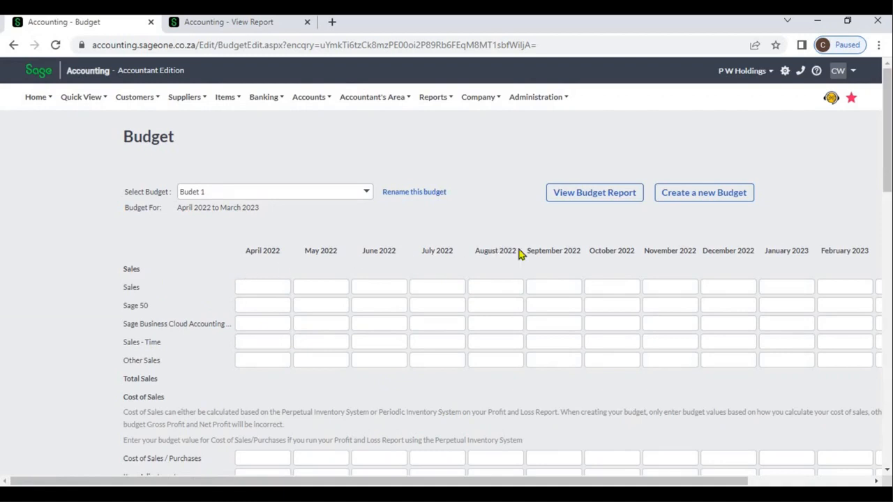
Step: Enter April 2022 budget amounts of 1000 for the Sales account and 20000 for Sage 50
{"action": "left_click", "coordinate": [254, 291]}
{"action": "type", "text": "1000"}
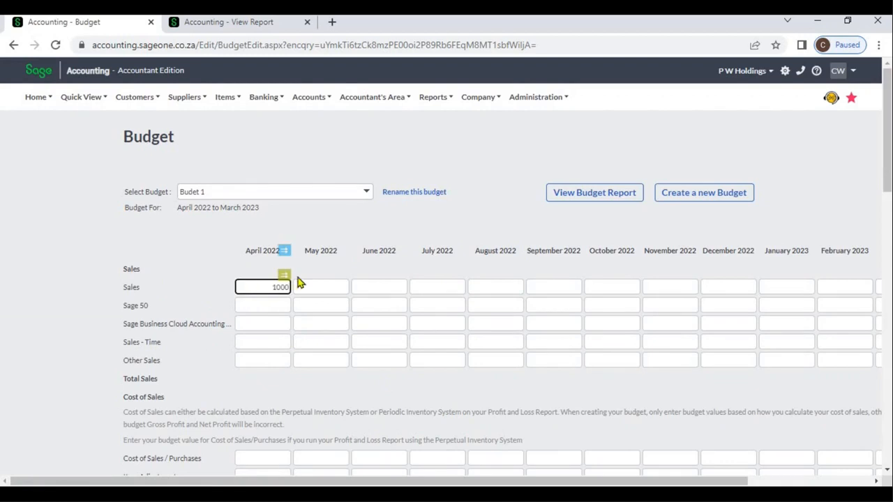
{"action": "left_click", "coordinate": [324, 275]}
{"action": "left_click", "coordinate": [282, 303]}
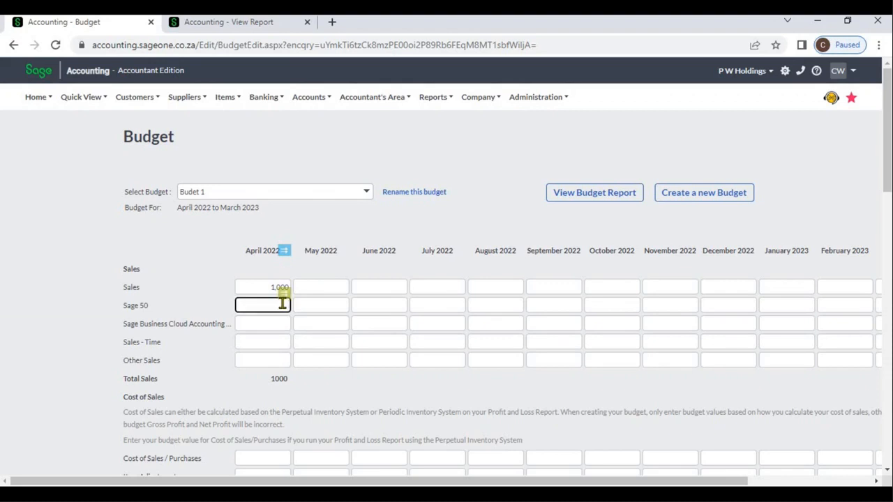
{"action": "type", "text": "20000"}
{"action": "left_click", "coordinate": [428, 217]}
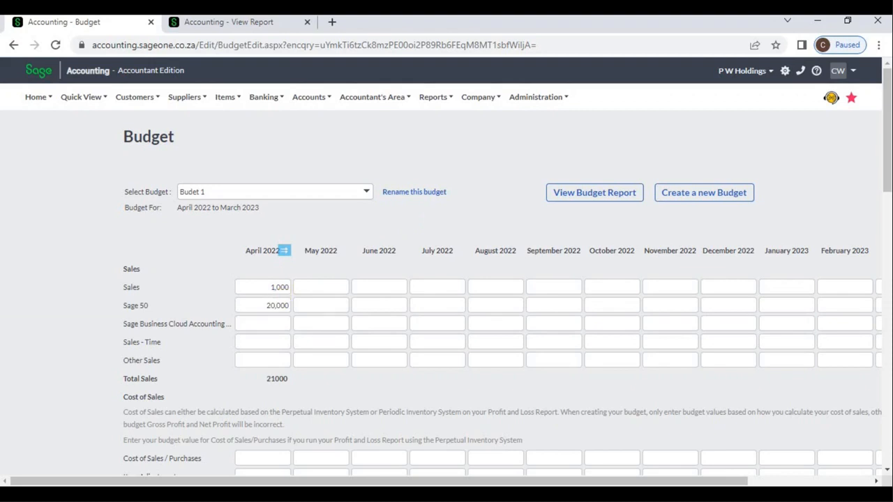
{"action": "scroll", "coordinate": [890, 346], "scroll_direction": "down", "scroll_amount": 5}
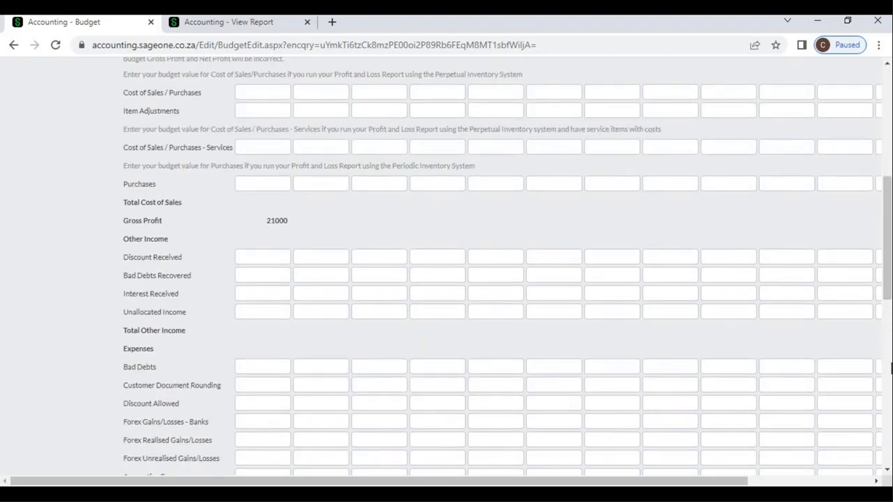
{"action": "scroll", "coordinate": [891, 375], "scroll_direction": "down", "scroll_amount": 5}
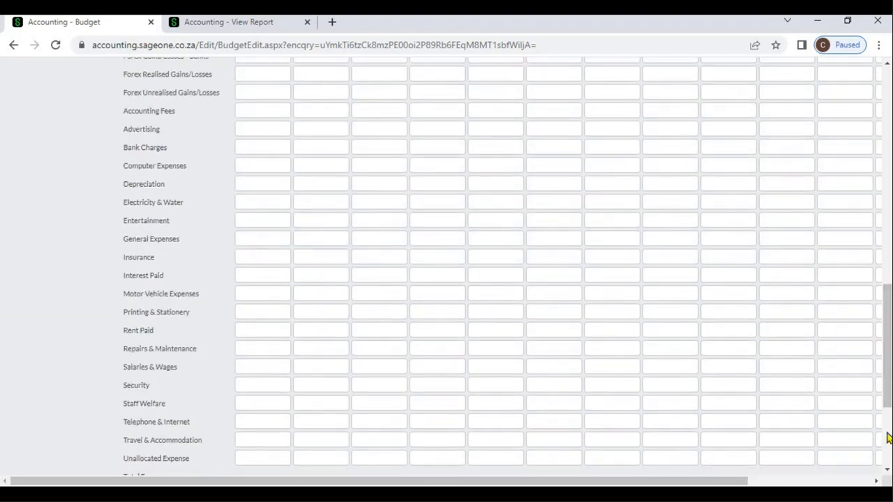
{"action": "scroll", "coordinate": [887, 438], "scroll_direction": "down", "scroll_amount": 3}
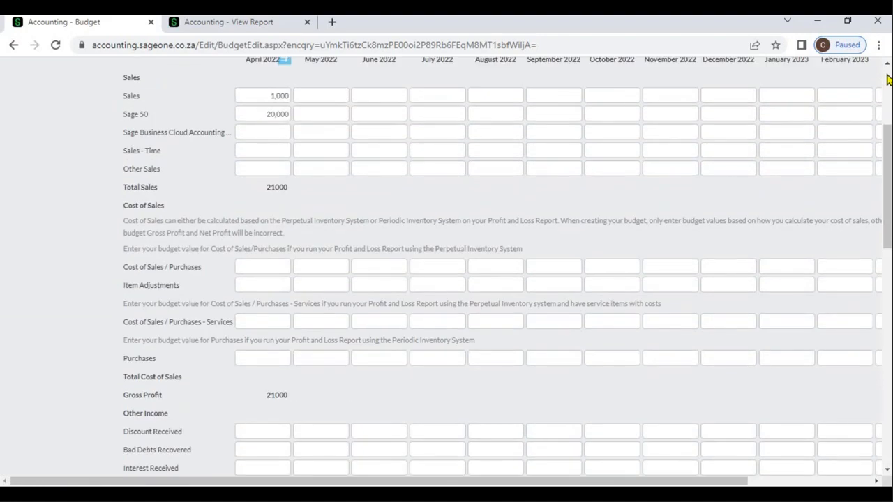
{"action": "left_click", "coordinate": [887, 78]}
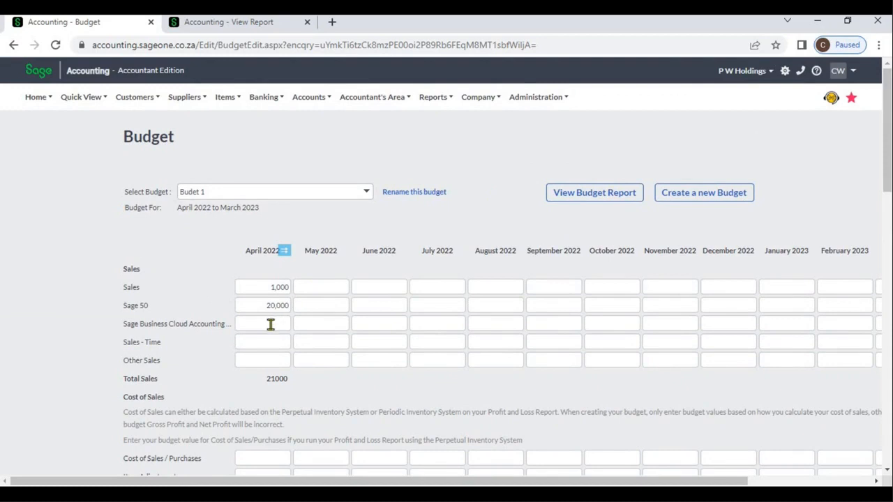
Step: Copy the April 2022 Sales budget value across to each following month without adjustment
{"action": "left_click", "coordinate": [277, 288]}
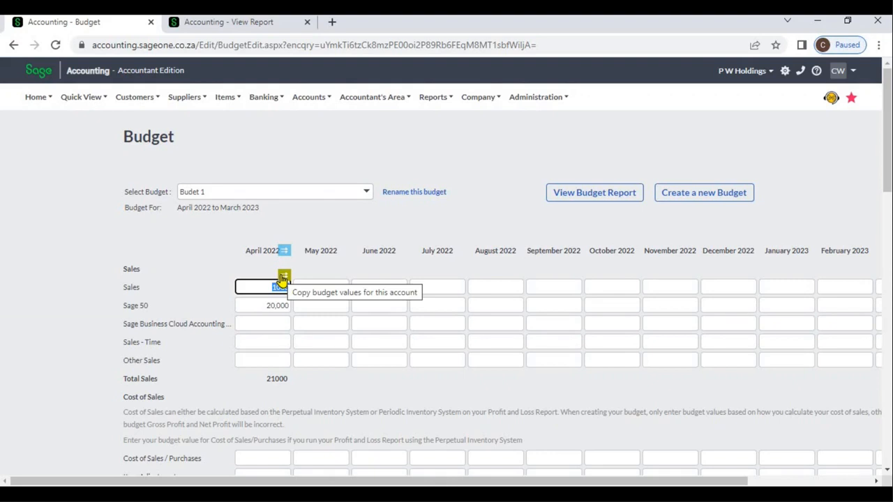
{"action": "left_click", "coordinate": [283, 277]}
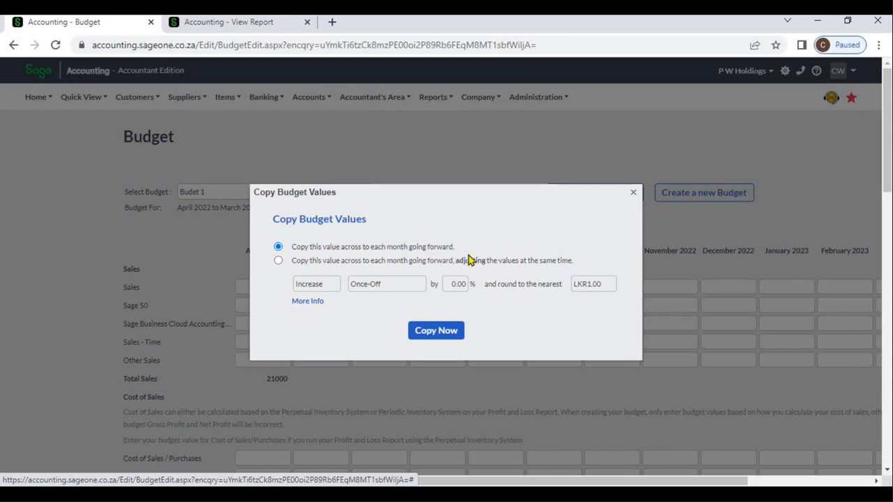
{"action": "left_click", "coordinate": [436, 330]}
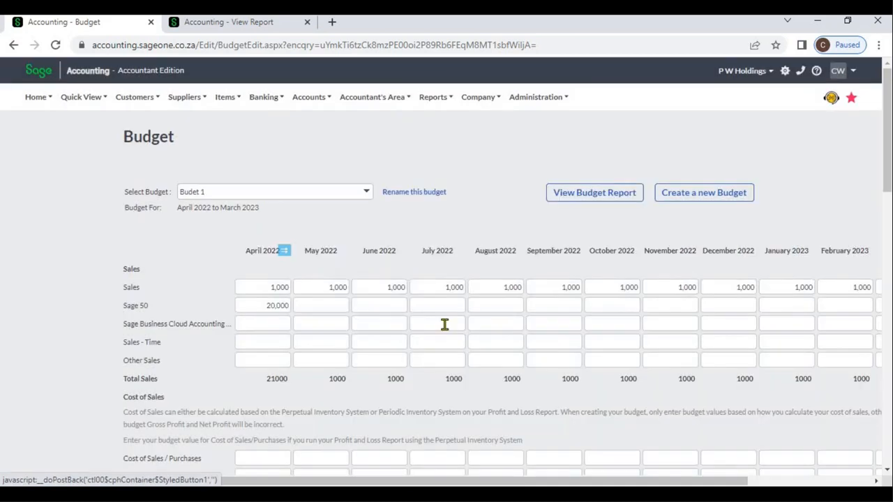
Step: Copy the April 2022 Sales budget value to each following month, adjusted to increase every month by 10%
{"action": "left_click", "coordinate": [279, 287]}
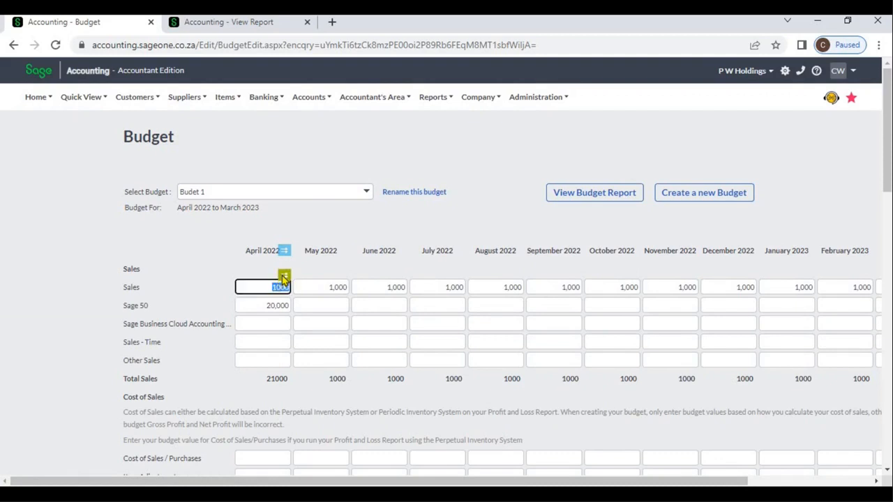
{"action": "left_click", "coordinate": [283, 279]}
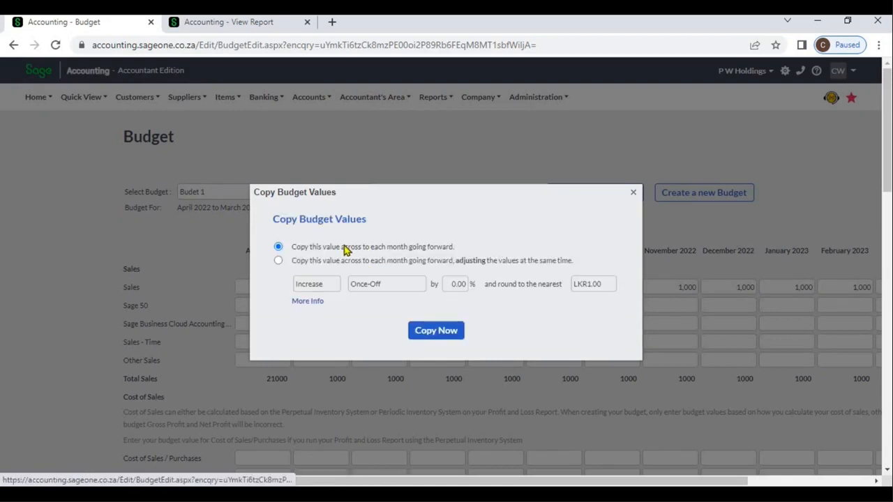
{"action": "left_click", "coordinate": [278, 262]}
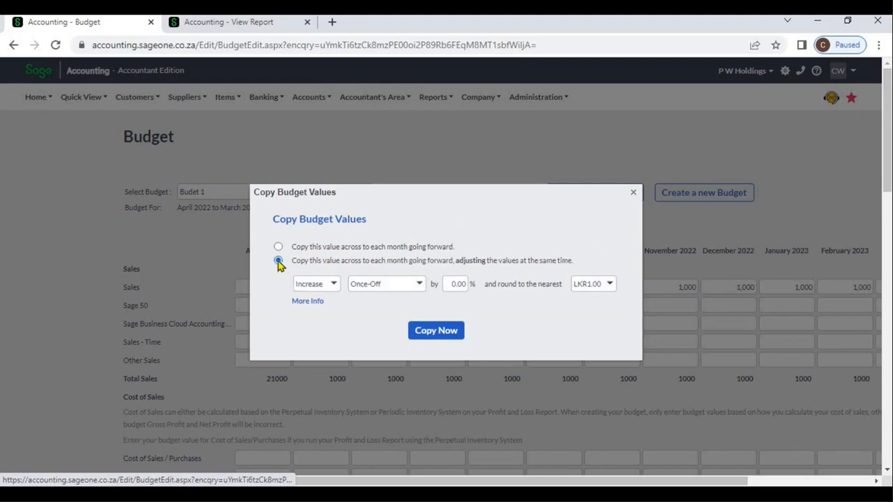
{"action": "left_click", "coordinate": [334, 287]}
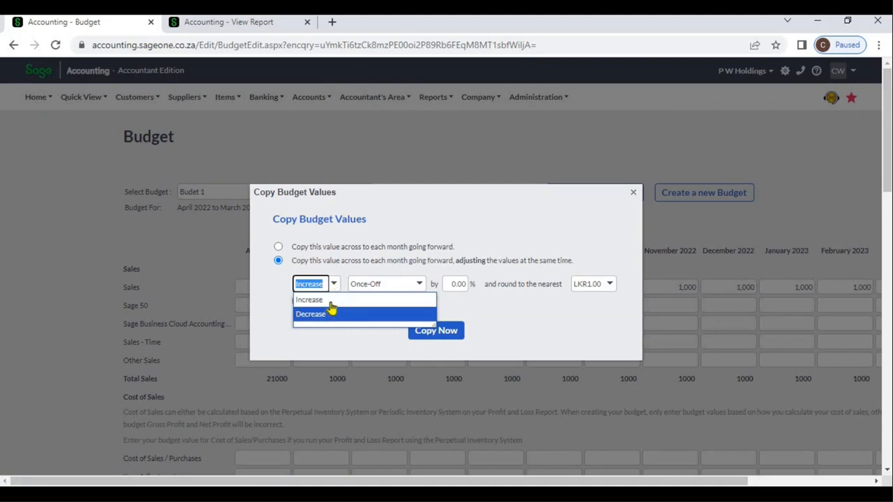
{"action": "left_click", "coordinate": [331, 305]}
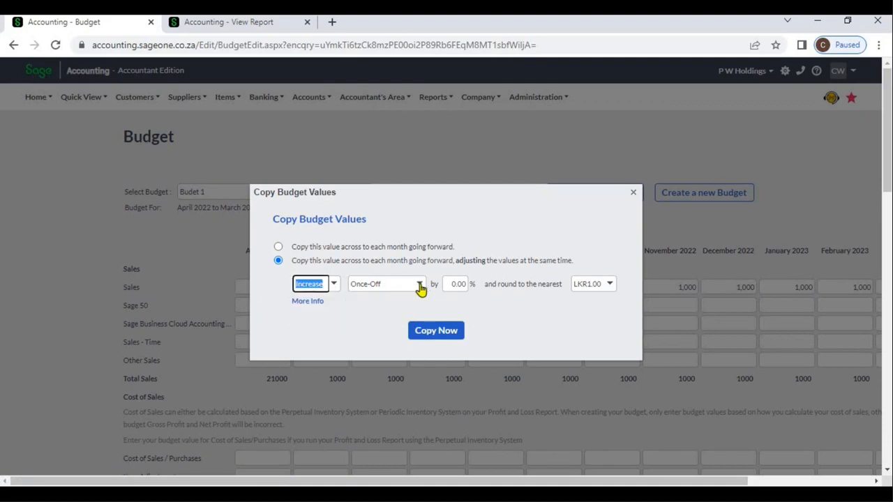
{"action": "left_click", "coordinate": [419, 286]}
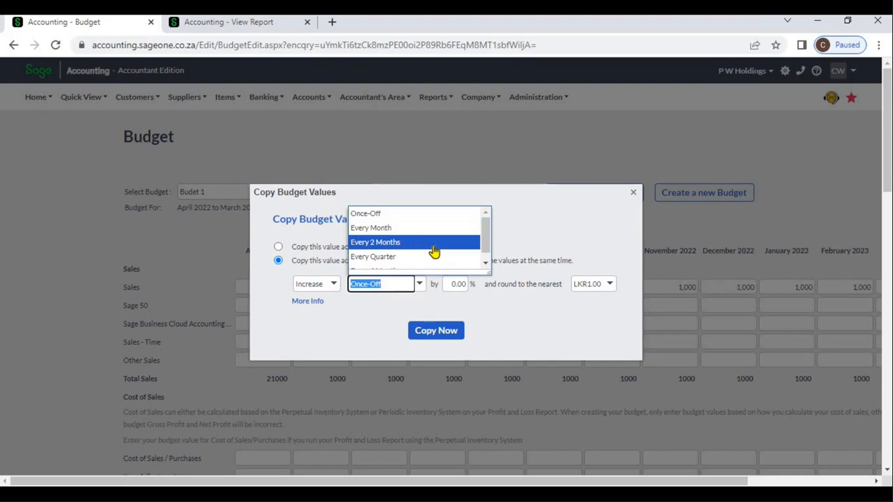
{"action": "left_click", "coordinate": [485, 264]}
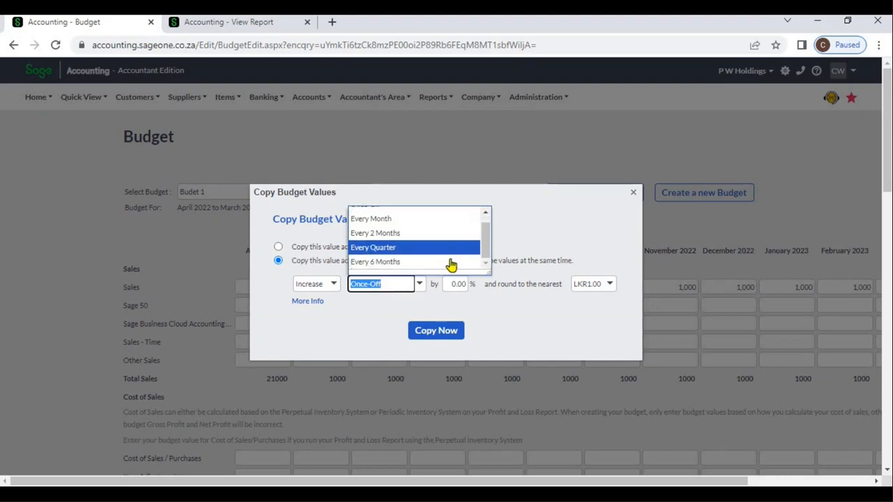
{"action": "left_click", "coordinate": [409, 220]}
{"action": "left_click", "coordinate": [453, 283]}
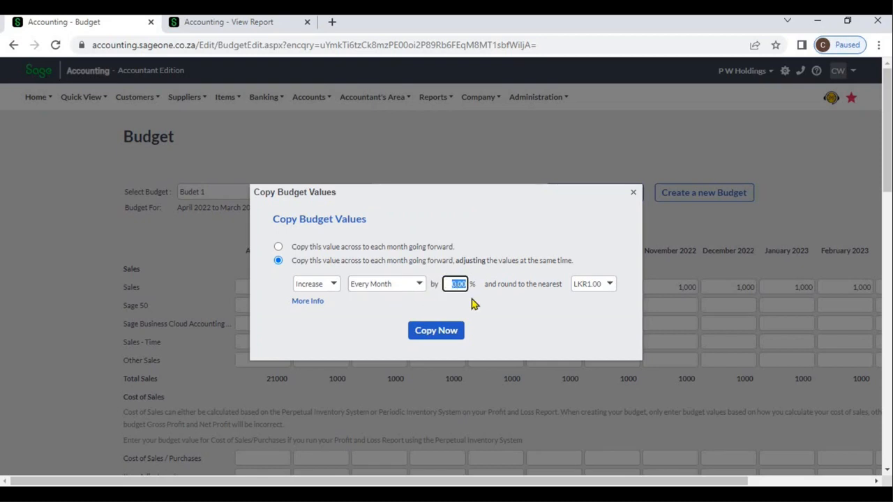
{"action": "type", "text": "10"}
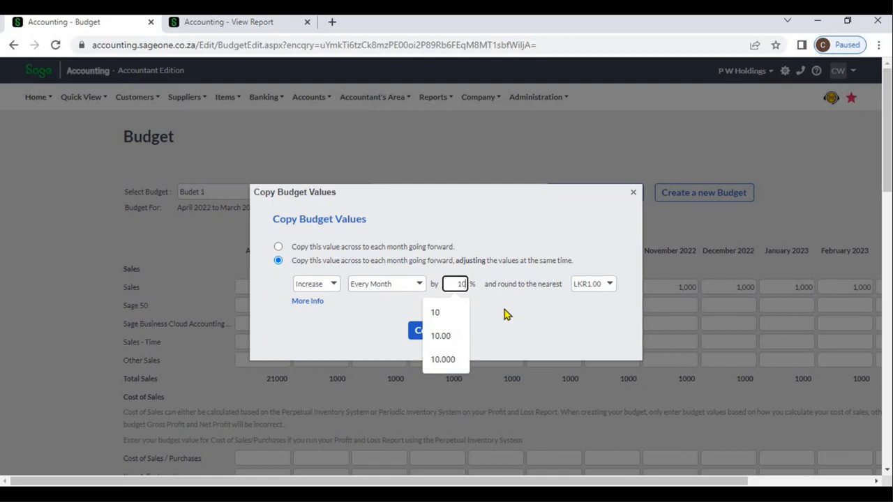
{"action": "left_click", "coordinate": [507, 314]}
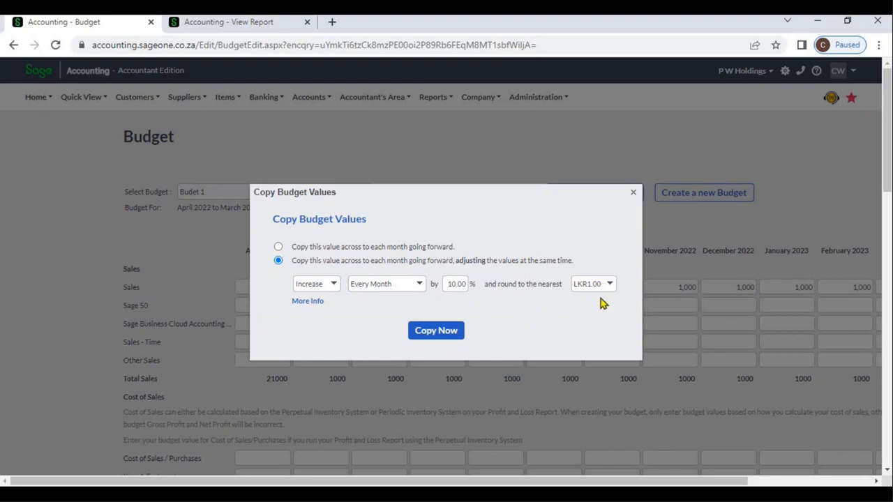
{"action": "left_click", "coordinate": [449, 333]}
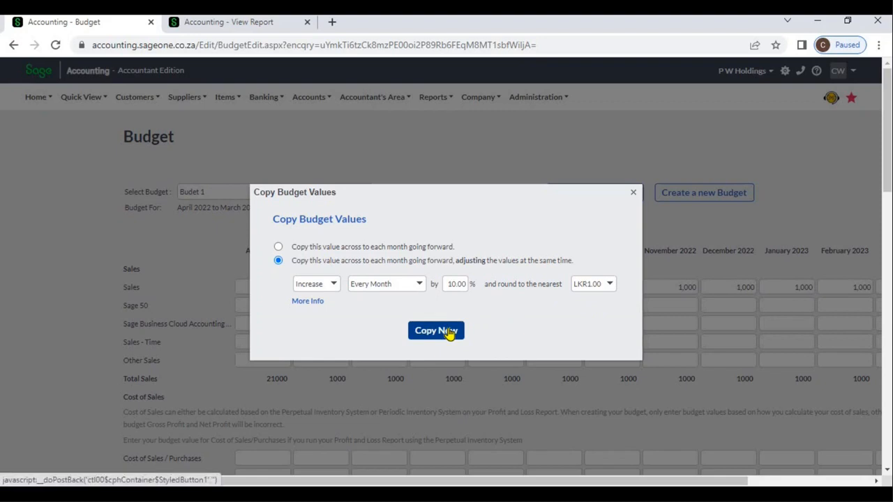
{"action": "left_click", "coordinate": [450, 332]}
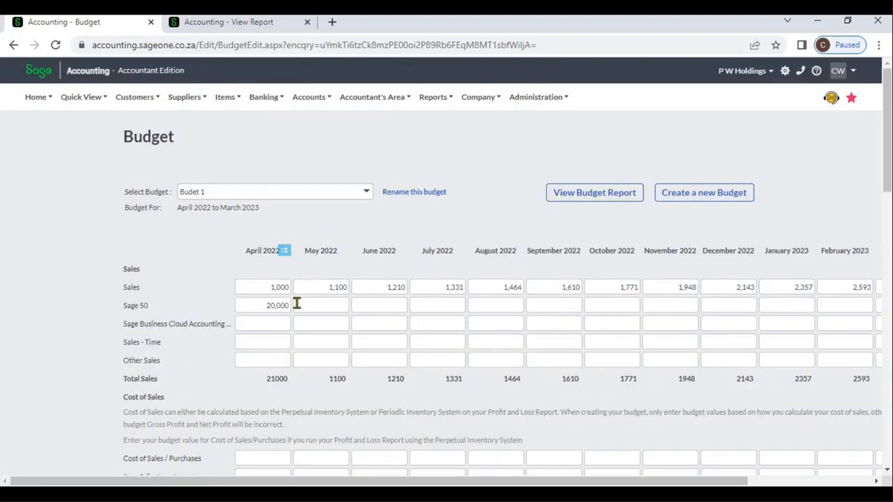
Step: Check how the copied Sales budget amounts change month by month from April through October 2022
{"action": "left_click", "coordinate": [271, 291]}
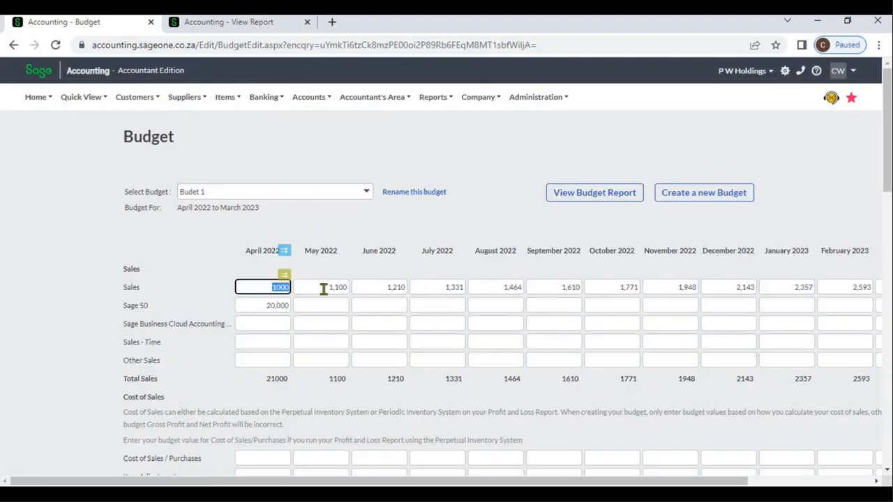
{"action": "left_click", "coordinate": [323, 288]}
{"action": "left_click", "coordinate": [386, 289]}
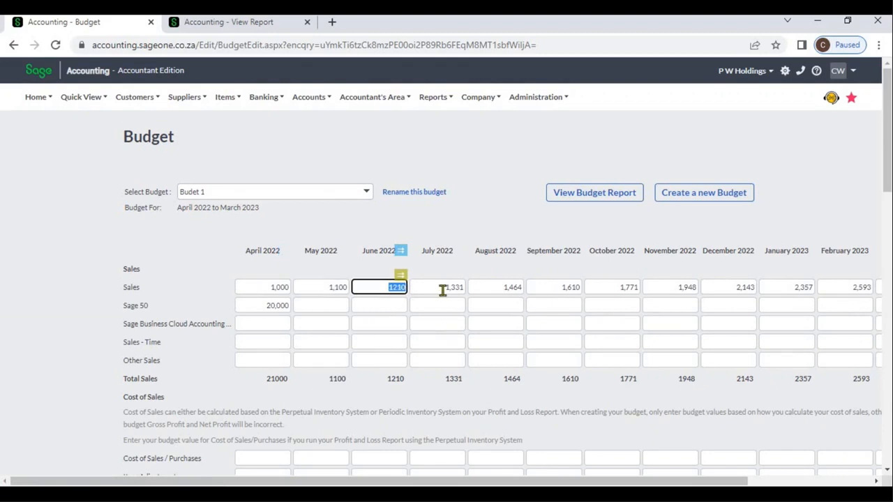
{"action": "left_click", "coordinate": [442, 291]}
{"action": "left_click", "coordinate": [500, 291]}
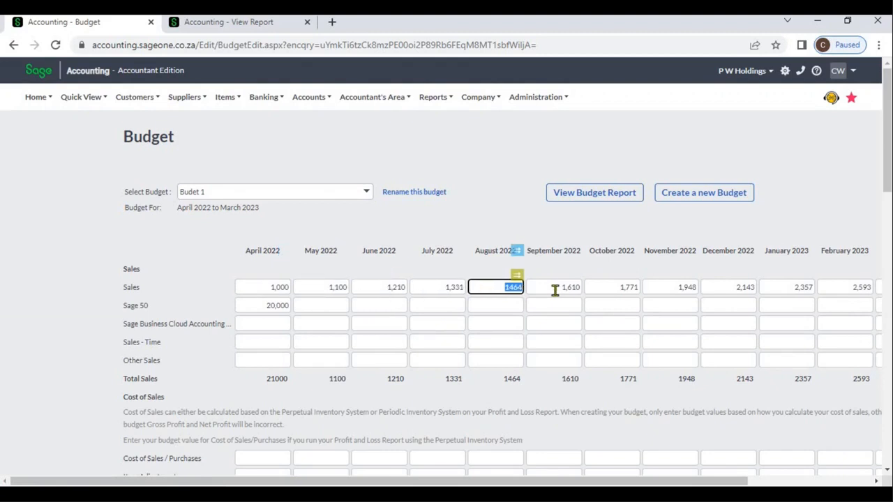
{"action": "left_click", "coordinate": [556, 291]}
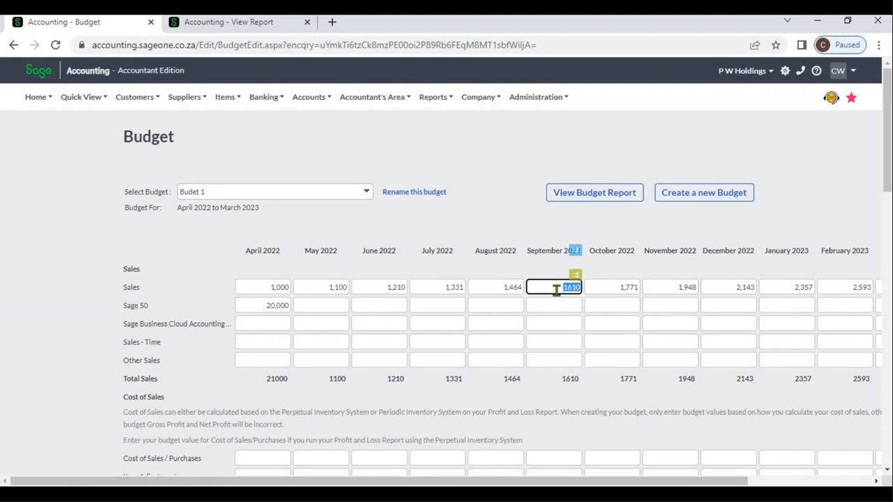
{"action": "left_click", "coordinate": [611, 288]}
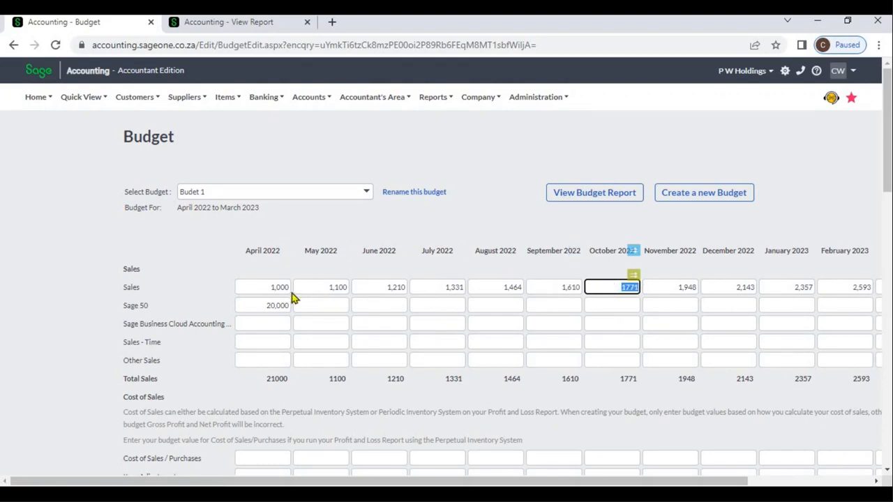
Step: Copy the April 2022 Sales value forward again, increasing every quarter by 10%, and check the July, October and January amounts
{"action": "left_click", "coordinate": [280, 288]}
{"action": "left_click", "coordinate": [283, 274]}
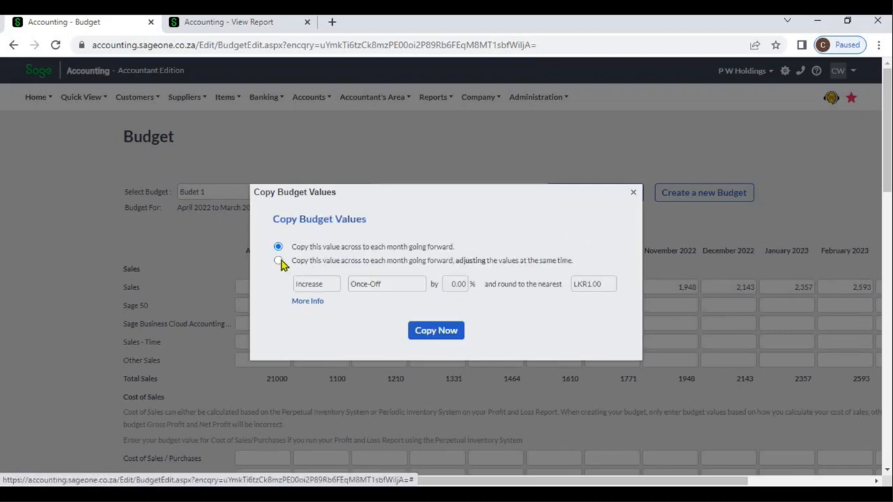
{"action": "left_click", "coordinate": [279, 261]}
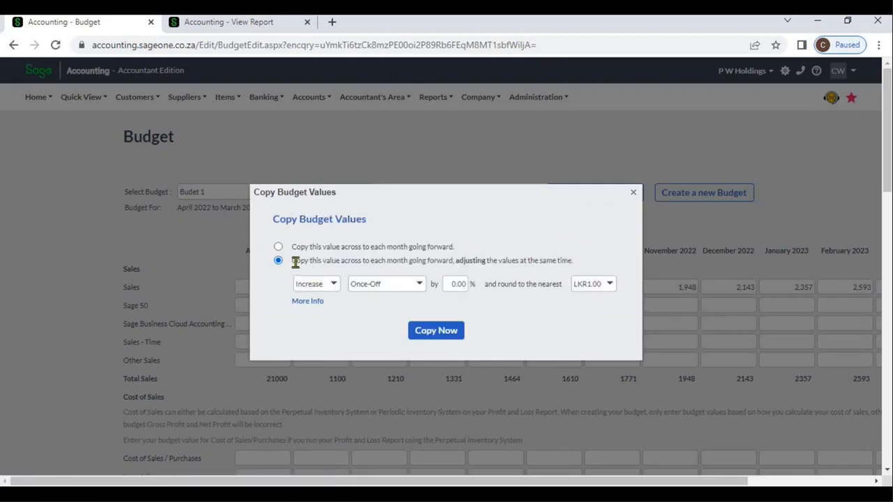
{"action": "left_click", "coordinate": [420, 287]}
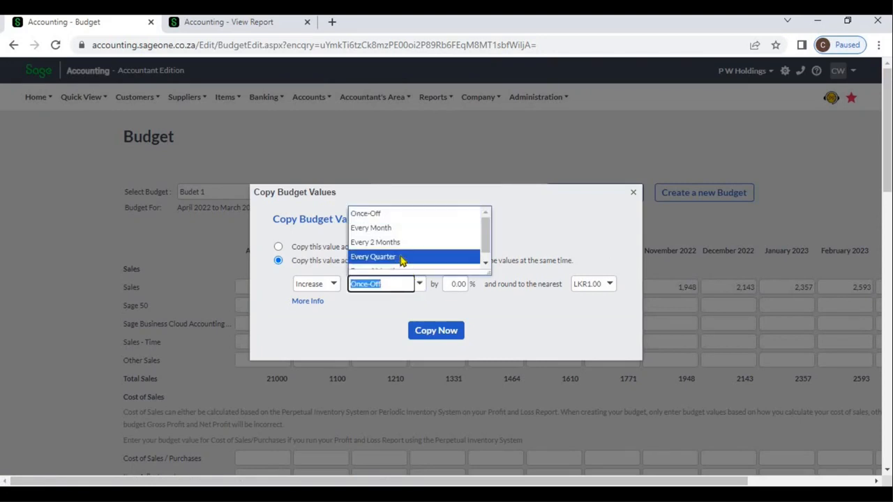
{"action": "left_click", "coordinate": [400, 257]}
{"action": "left_click", "coordinate": [458, 284]}
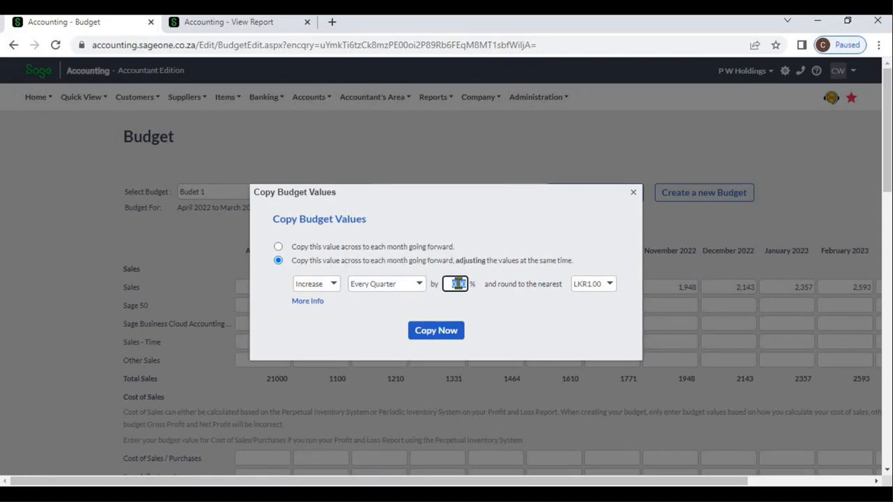
{"action": "type", "text": "10.00"}
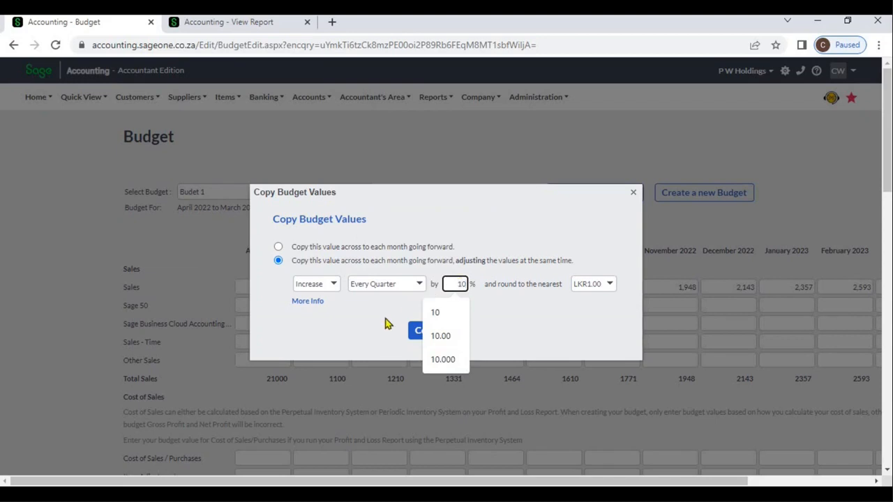
{"action": "left_click", "coordinate": [411, 336]}
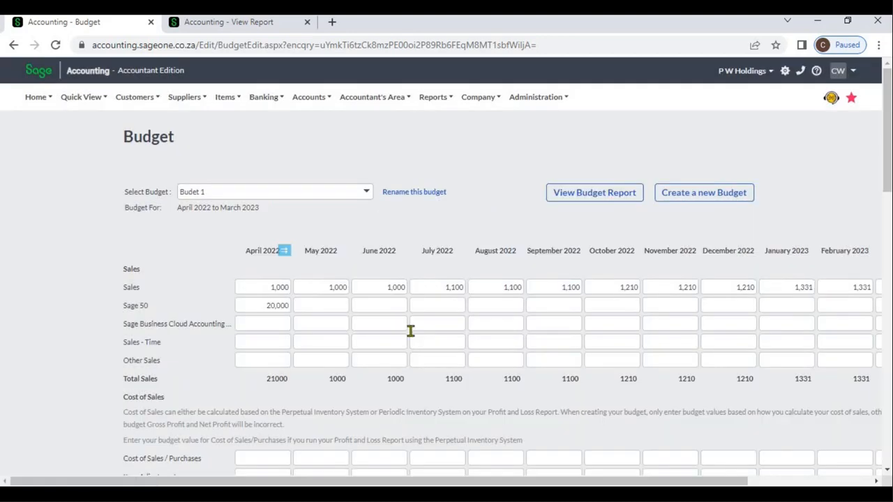
{"action": "left_click", "coordinate": [439, 290]}
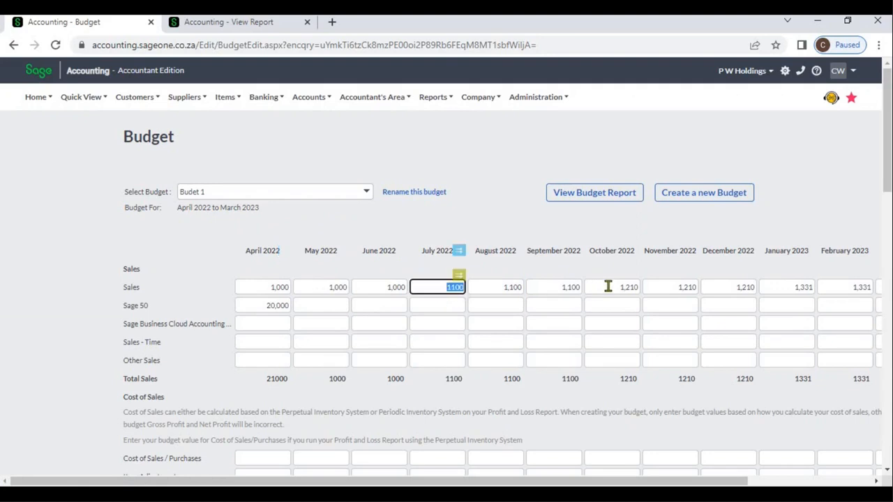
{"action": "left_click", "coordinate": [608, 286]}
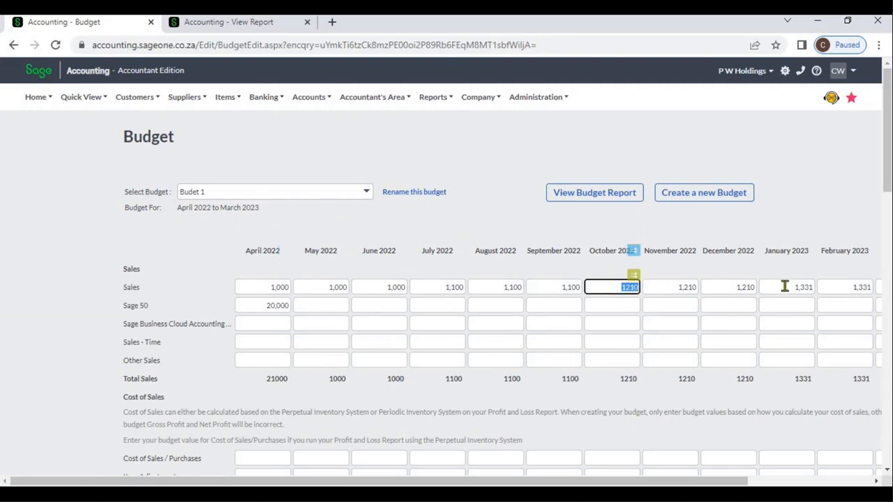
{"action": "left_click", "coordinate": [785, 287]}
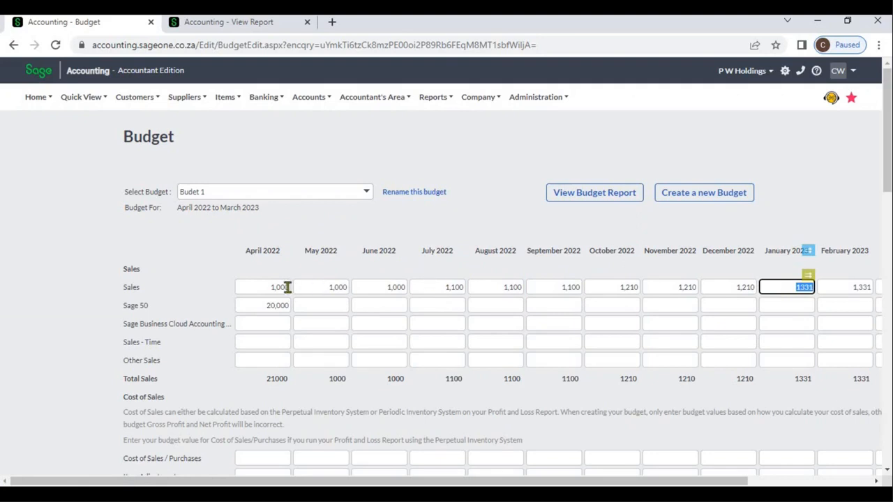
Step: Copy the April 2022 Sales budget value to the following months, adjusted to decrease every quarter by 10%
{"action": "left_click", "coordinate": [283, 287]}
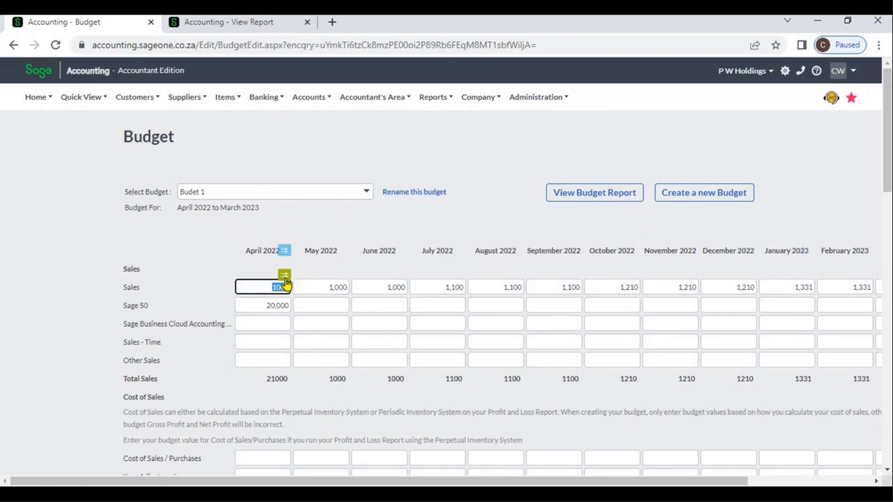
{"action": "left_click", "coordinate": [285, 277]}
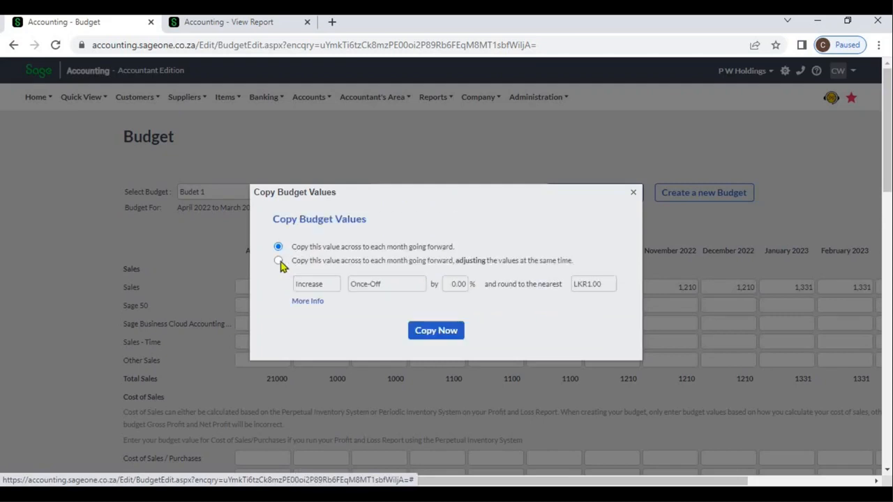
{"action": "left_click", "coordinate": [278, 261]}
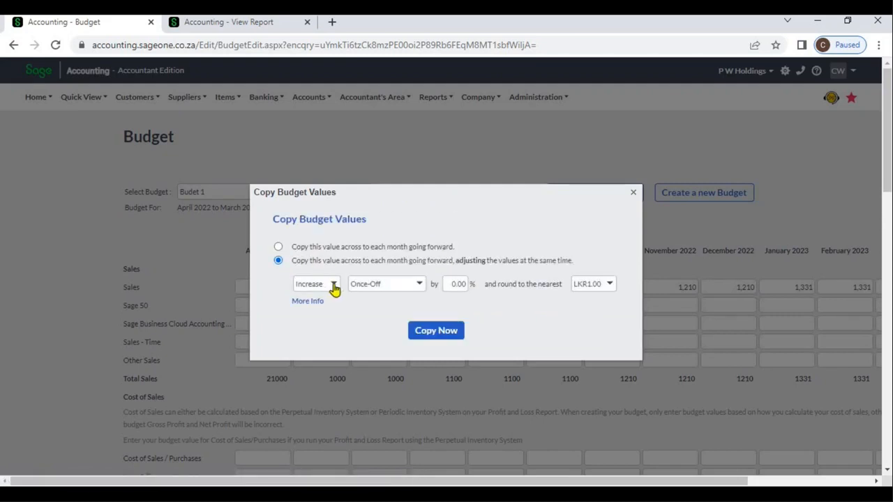
{"action": "left_click", "coordinate": [334, 286]}
{"action": "left_click", "coordinate": [335, 313]}
{"action": "left_click", "coordinate": [418, 285]}
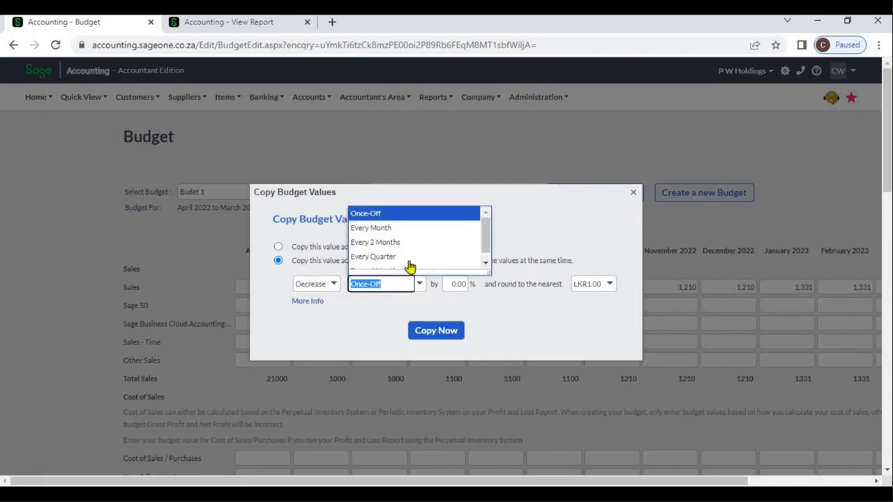
{"action": "left_click", "coordinate": [408, 258]}
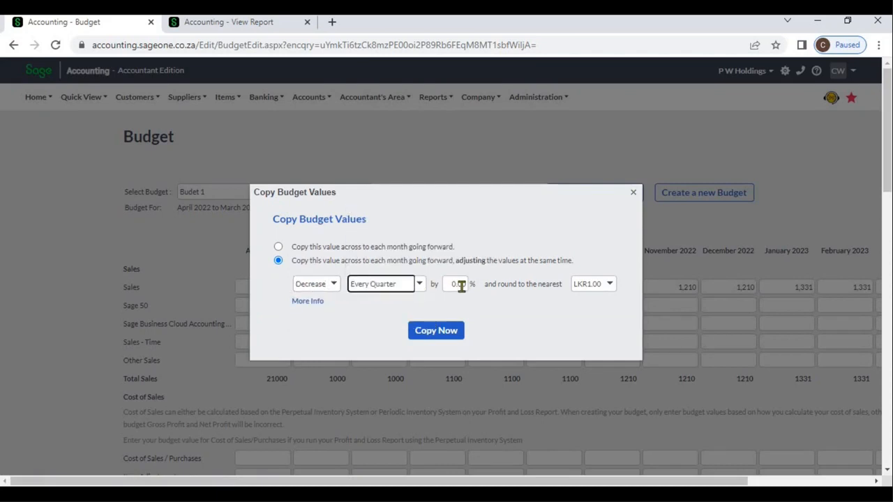
{"action": "left_click", "coordinate": [458, 284]}
{"action": "type", "text": "10"}
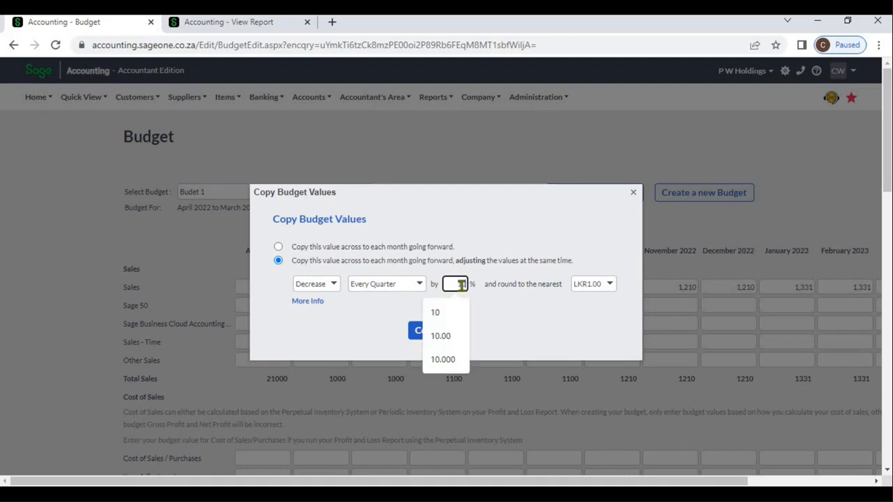
{"action": "left_click", "coordinate": [457, 334]}
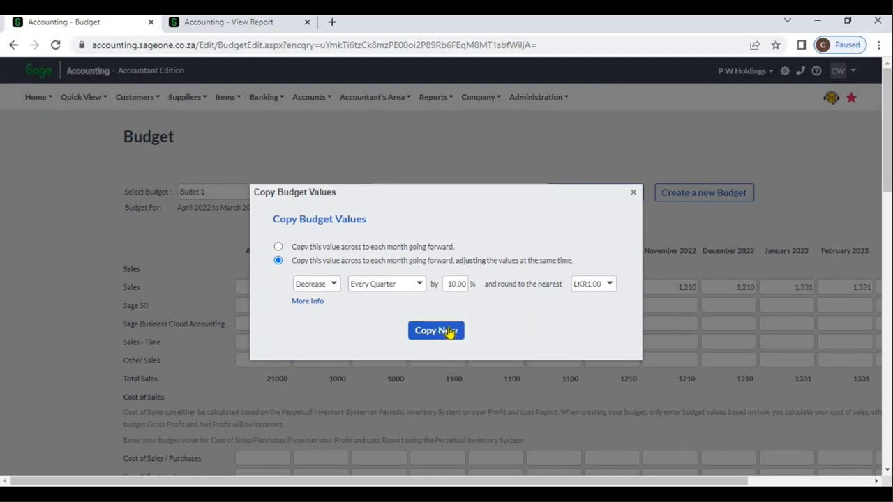
{"action": "left_click", "coordinate": [450, 332]}
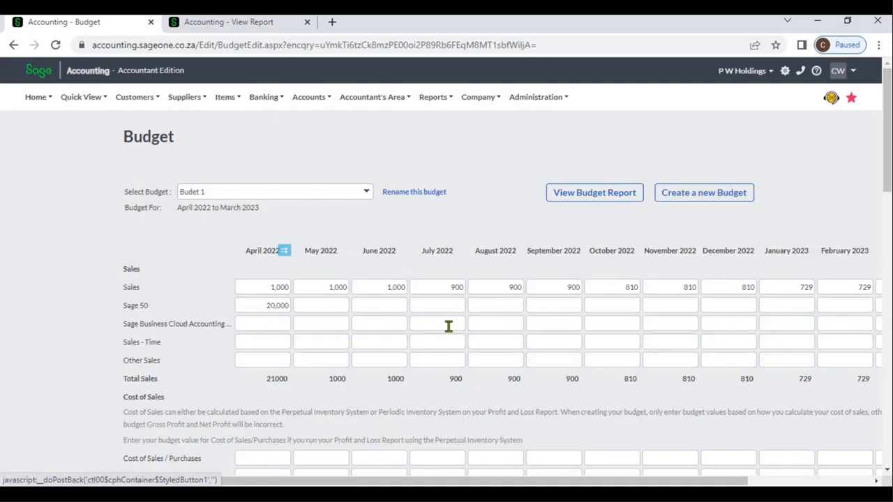
{"action": "left_click", "coordinate": [433, 288]}
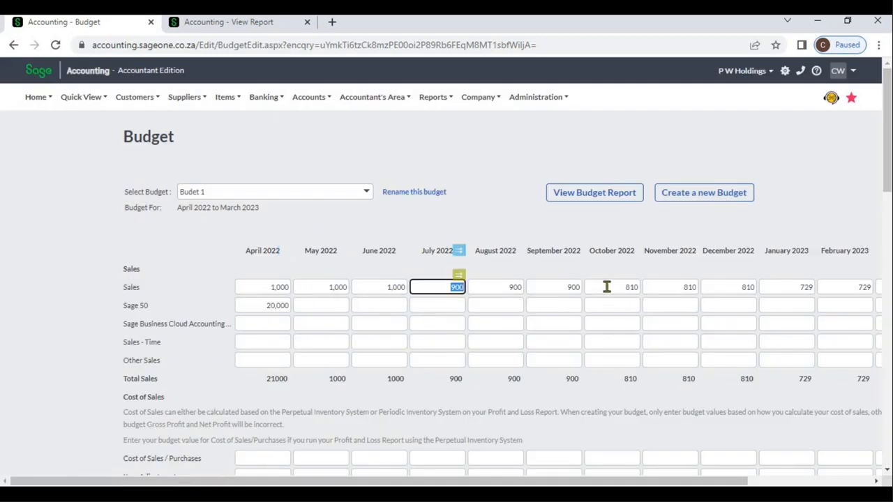
Step: Check the decreased Sales budget amounts for October 2022 and January 2023
{"action": "left_click", "coordinate": [611, 287]}
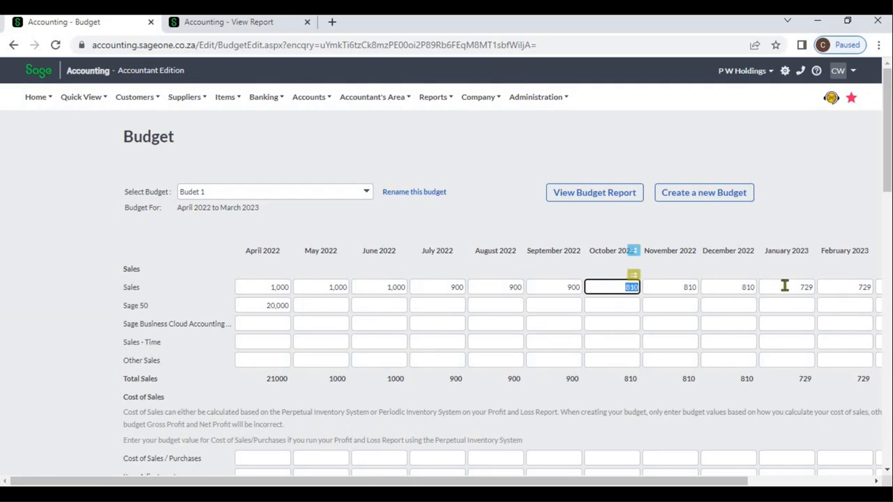
{"action": "left_click", "coordinate": [783, 286]}
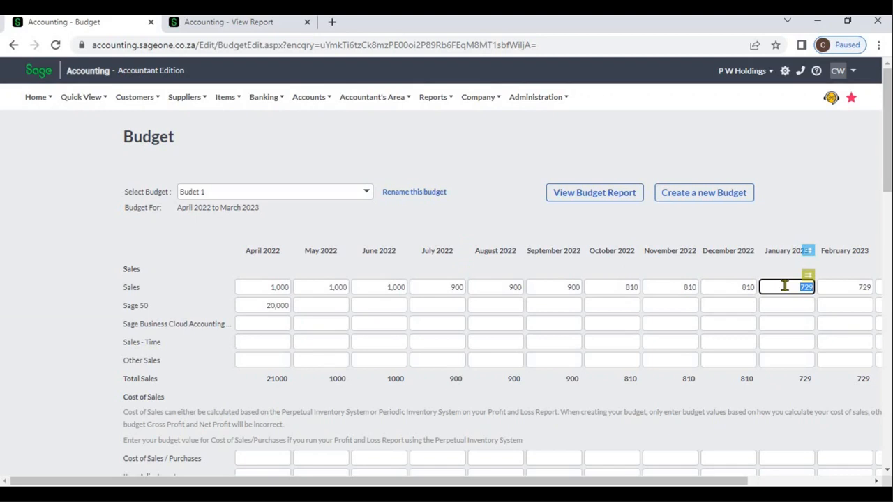
Step: Enter a budget of 30,000 for Sage Business Cloud Accounting in April 2022
{"action": "left_click", "coordinate": [282, 321]}
{"action": "type", "text": "30000"}
{"action": "left_click", "coordinate": [328, 233]}
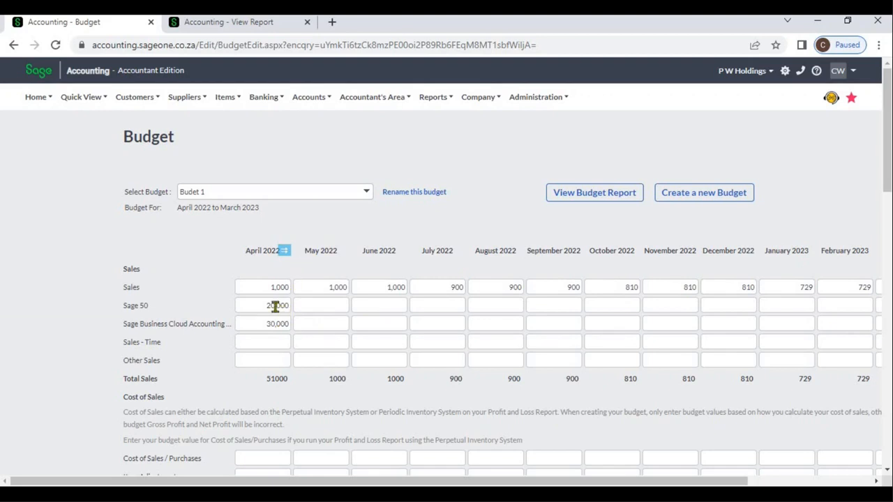
Step: Copy the April 2022 budget values for all accounts across to each following month without any adjustment
{"action": "left_click", "coordinate": [275, 319]}
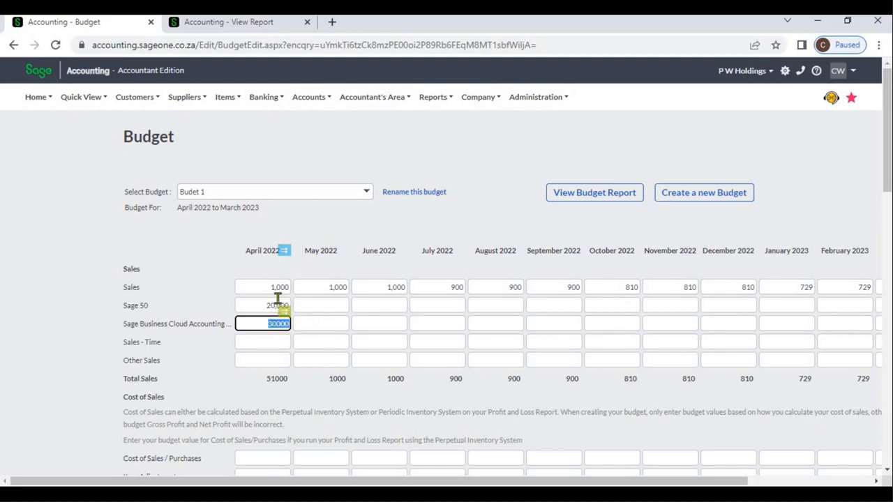
{"action": "left_click", "coordinate": [283, 254]}
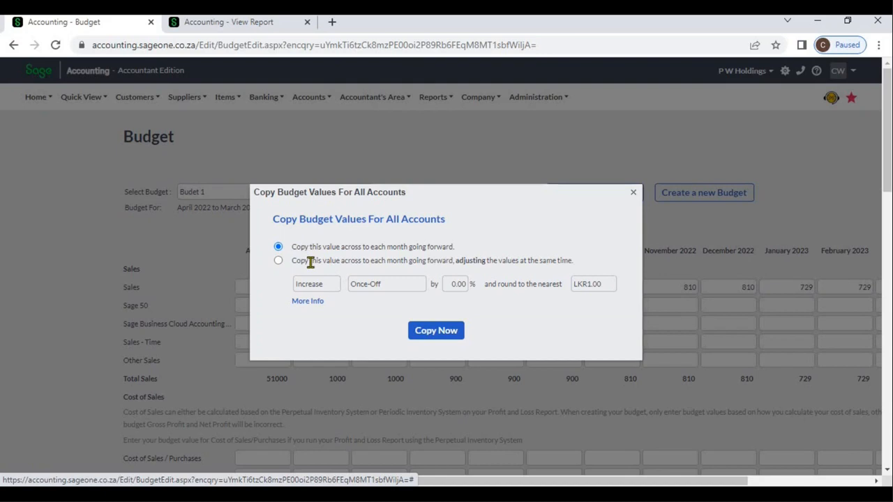
{"action": "left_click", "coordinate": [436, 332]}
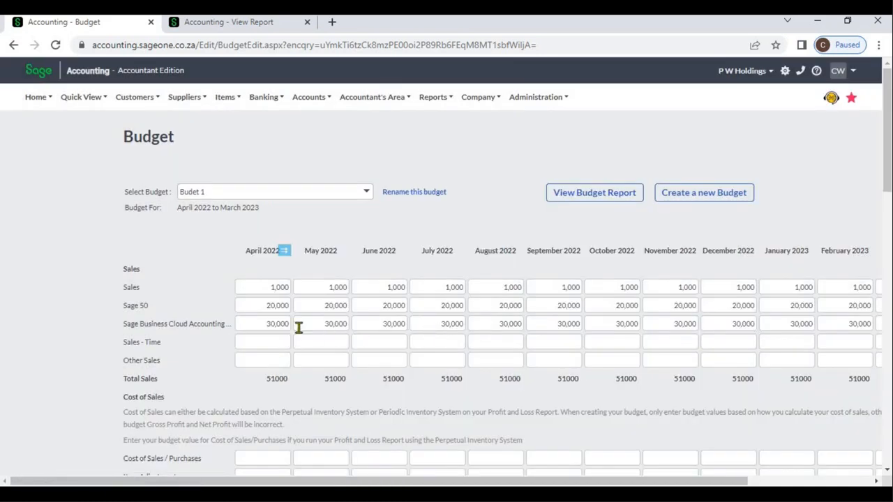
Step: Copy all accounts' April 2022 values forward, increasing every quarter by 10%, and check the July and October Sage Business Cloud Accounting amounts
{"action": "left_click", "coordinate": [284, 323]}
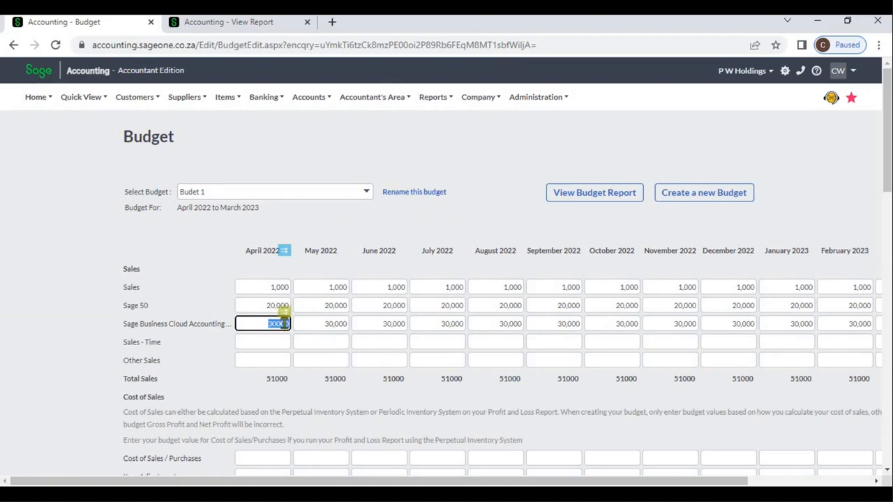
{"action": "left_click", "coordinate": [285, 253]}
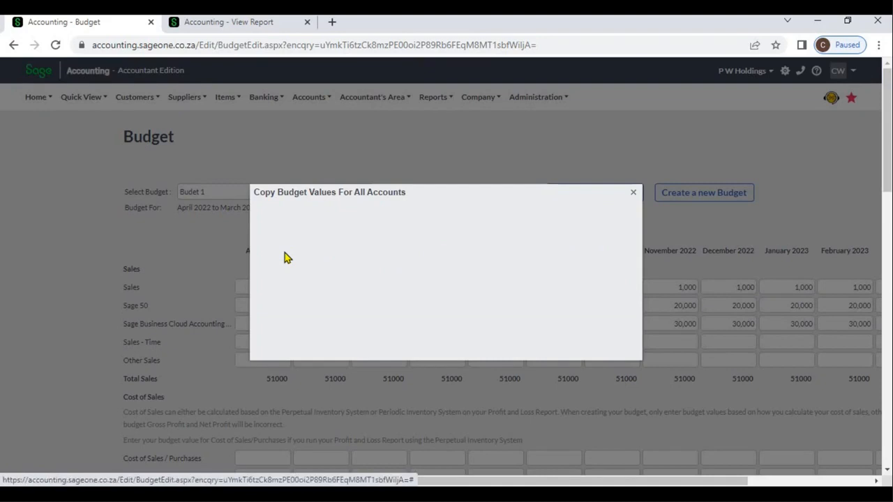
{"action": "left_click", "coordinate": [278, 260]}
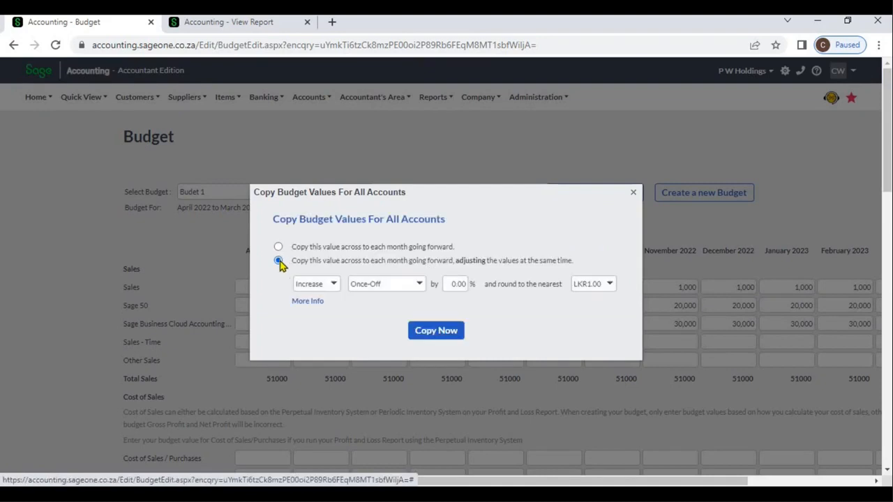
{"action": "left_click", "coordinate": [335, 284]}
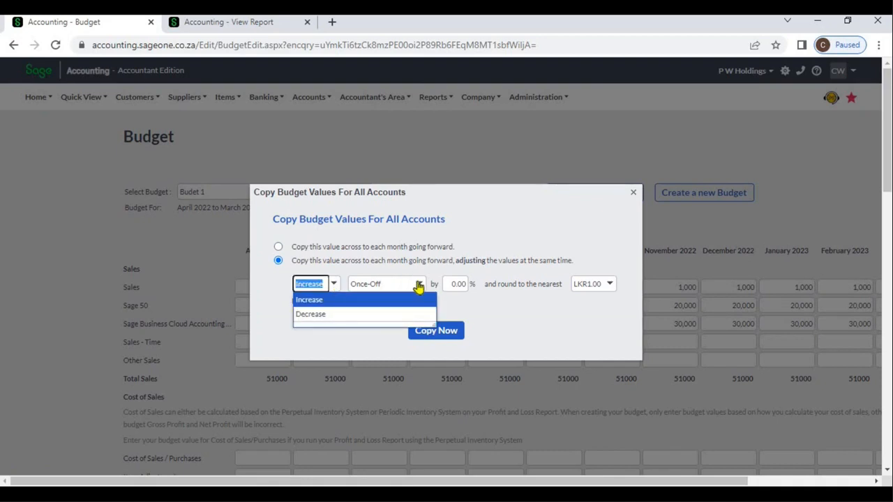
{"action": "left_click", "coordinate": [418, 287]}
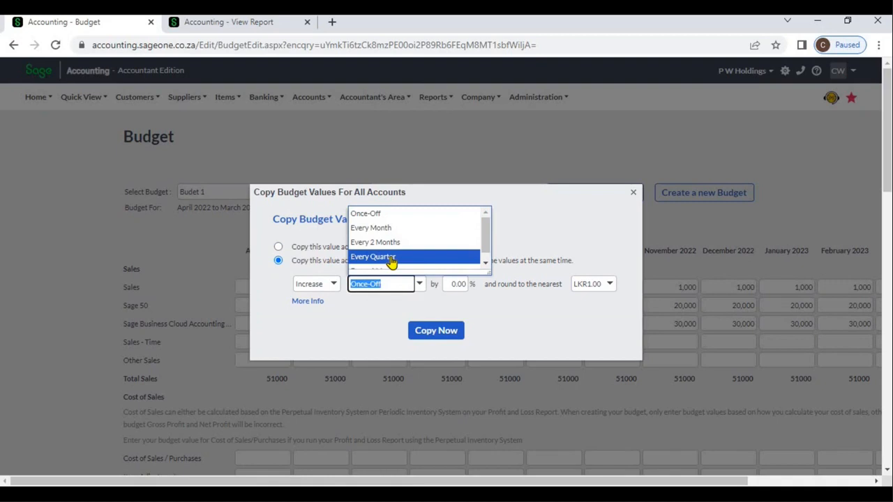
{"action": "left_click", "coordinate": [392, 257]}
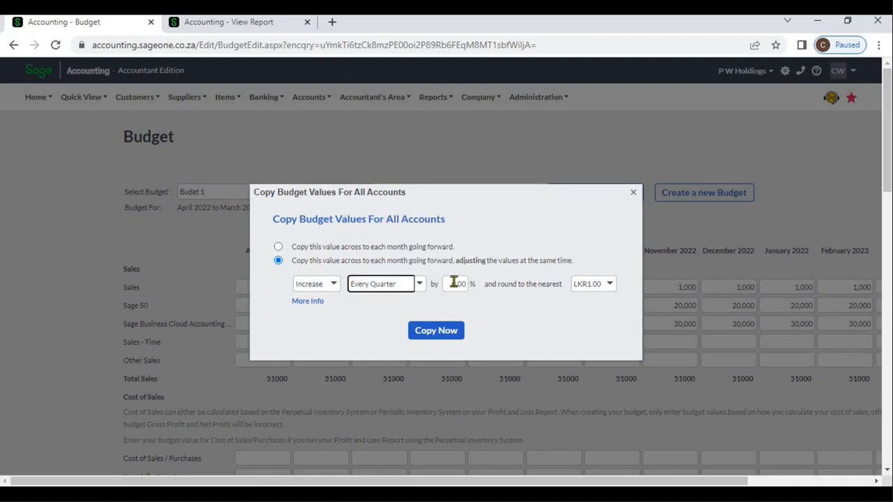
{"action": "left_click", "coordinate": [454, 282]}
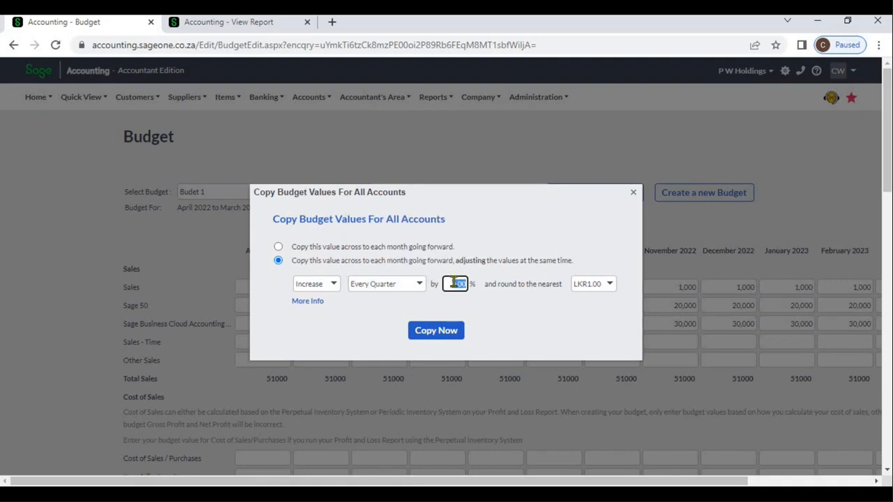
{"action": "type", "text": "10"}
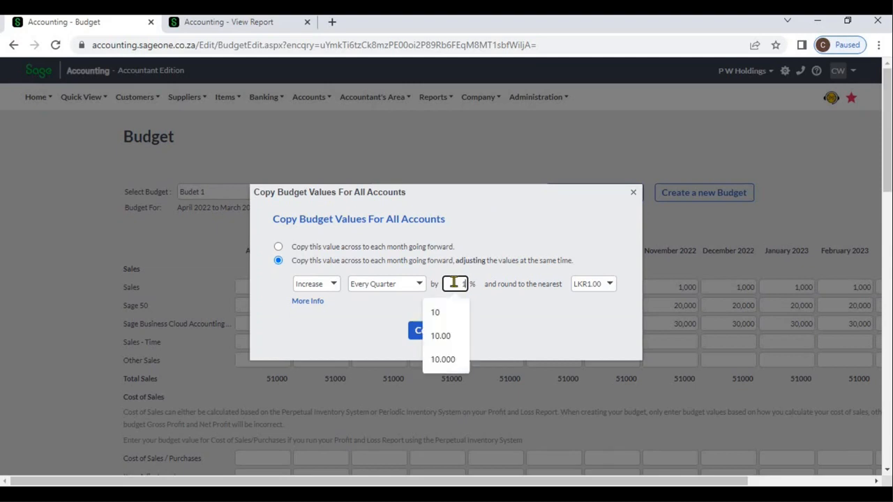
{"action": "left_click", "coordinate": [436, 333]}
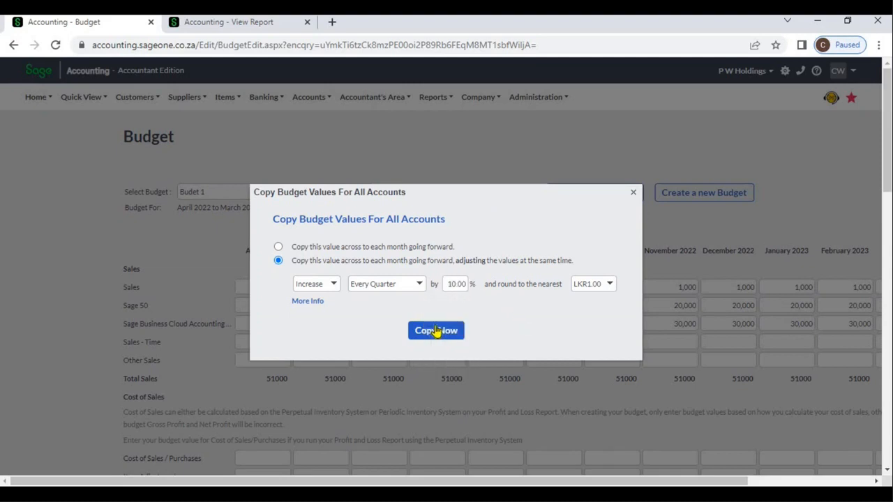
{"action": "left_click", "coordinate": [435, 330]}
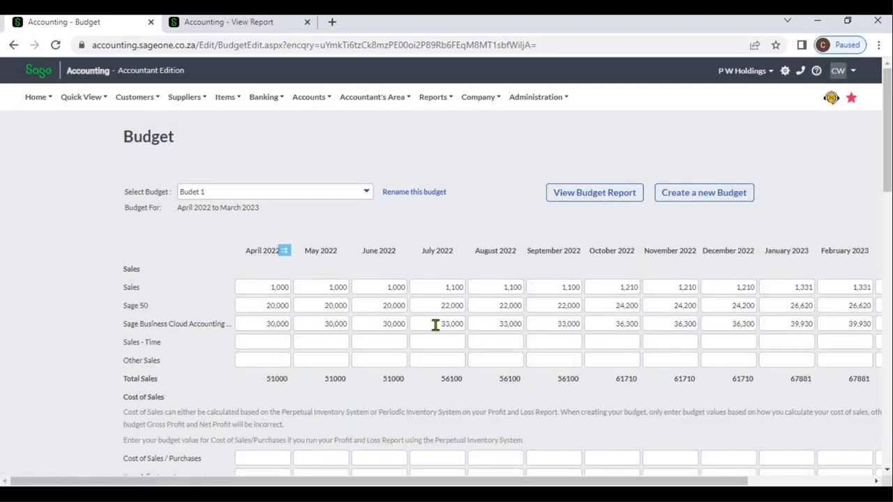
{"action": "left_click", "coordinate": [435, 325]}
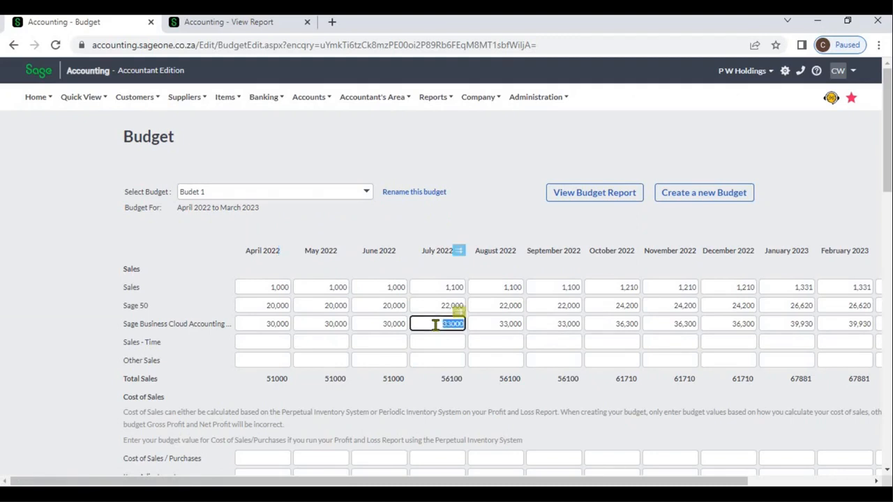
{"action": "left_click", "coordinate": [617, 323]}
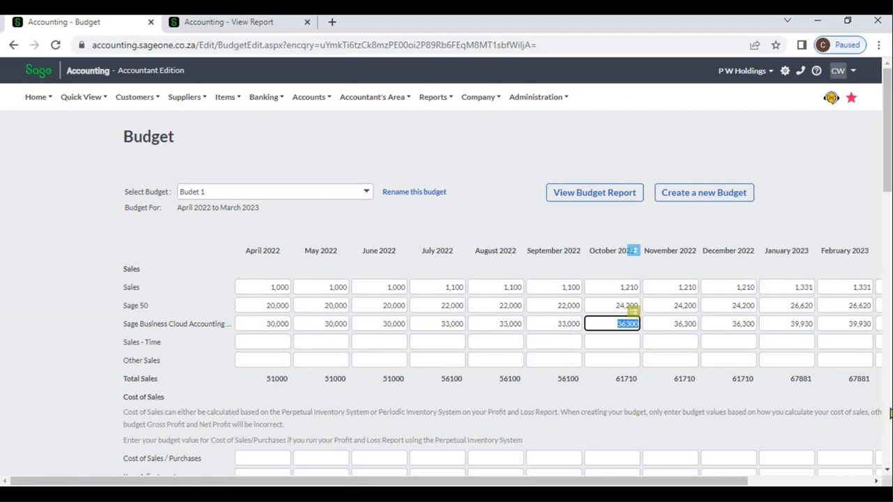
Step: Review the remaining budget rows from Cost of Sales through Net Profit After Tax, including the yearly total column
{"action": "scroll", "coordinate": [878, 431], "scroll_direction": "down", "scroll_amount": 5}
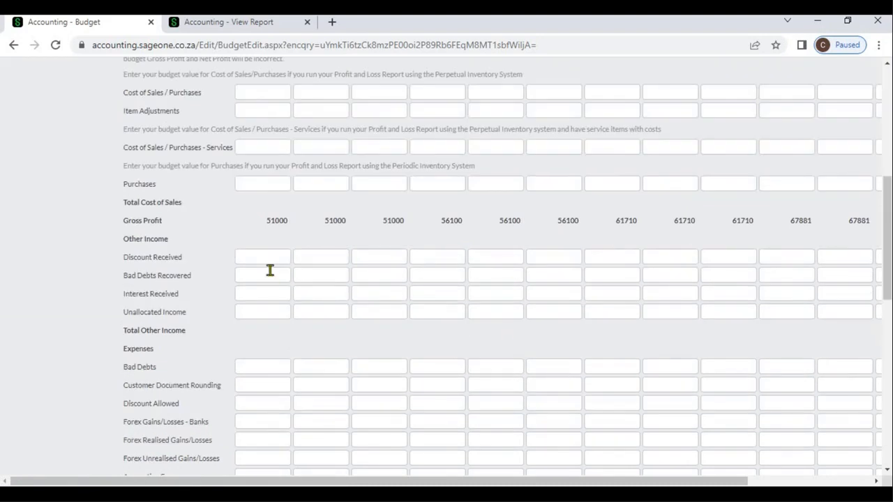
{"action": "left_click", "coordinate": [258, 261]}
{"action": "left_click", "coordinate": [888, 398]}
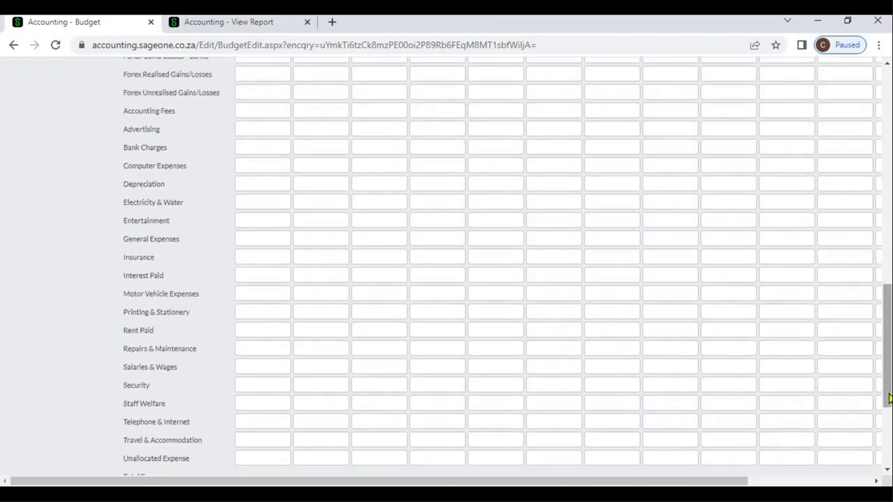
{"action": "left_click", "coordinate": [889, 440]}
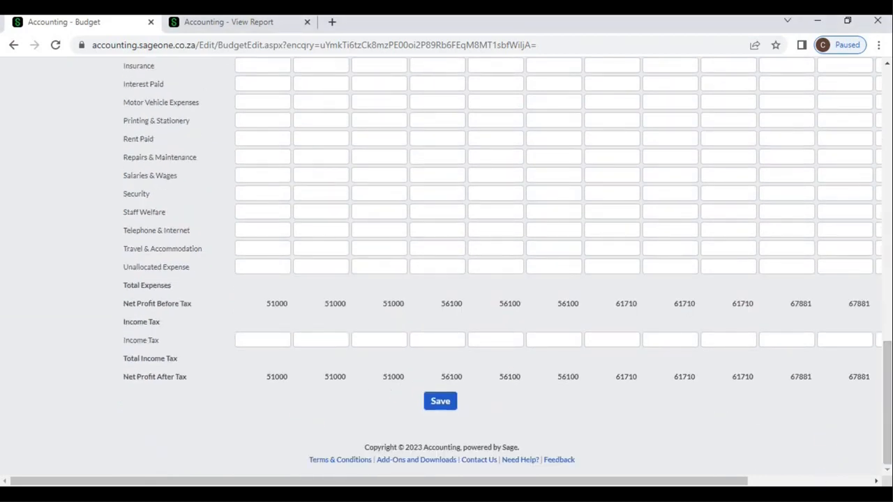
{"action": "left_click", "coordinate": [889, 112]}
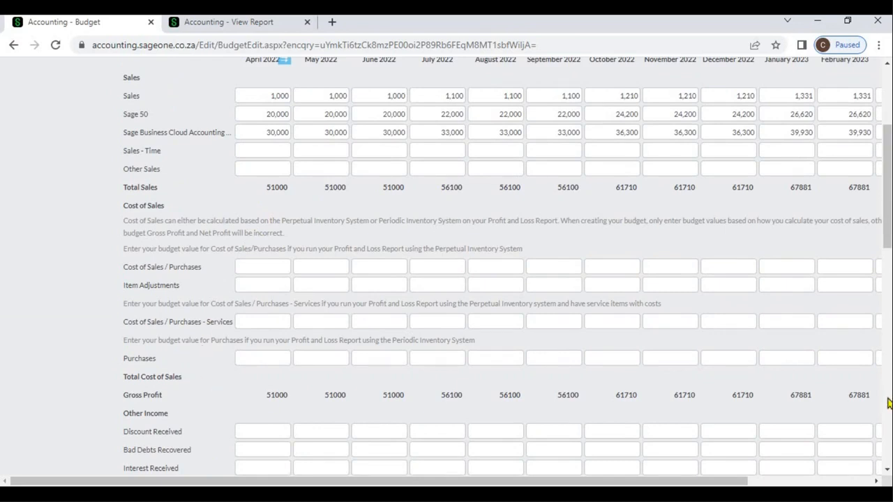
{"action": "scroll", "coordinate": [888, 403], "scroll_direction": "down", "scroll_amount": 12}
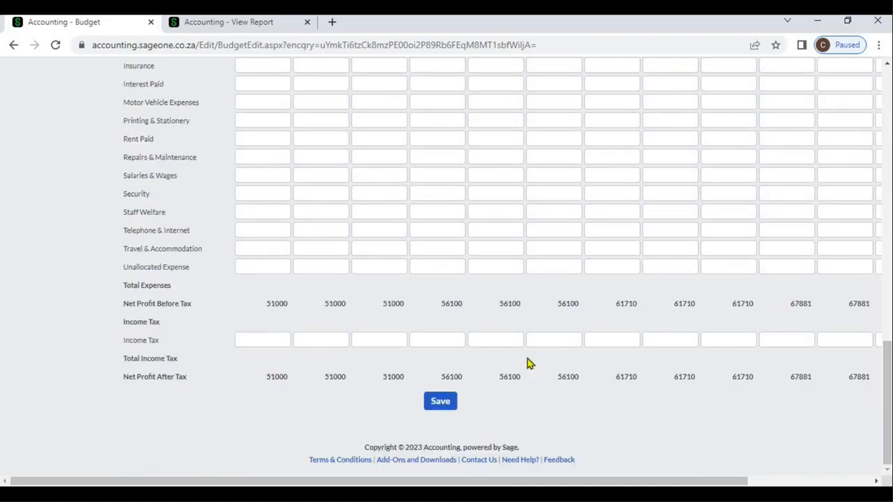
{"action": "left_click", "coordinate": [830, 481]}
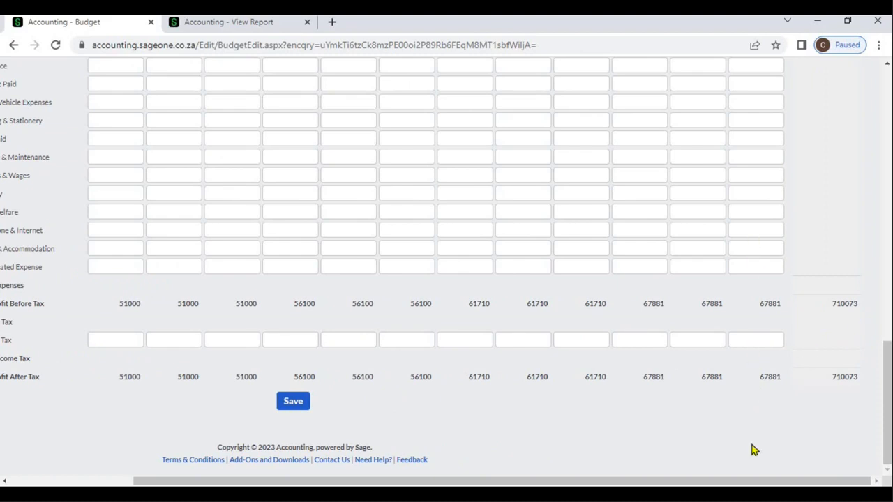
{"action": "left_click", "coordinate": [117, 481]}
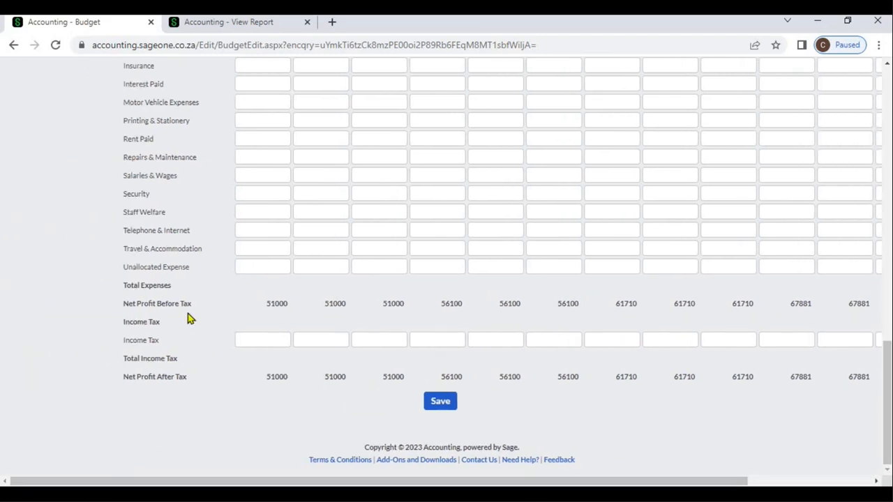
Step: Save the budget and close the confirmation message
{"action": "left_click", "coordinate": [434, 403]}
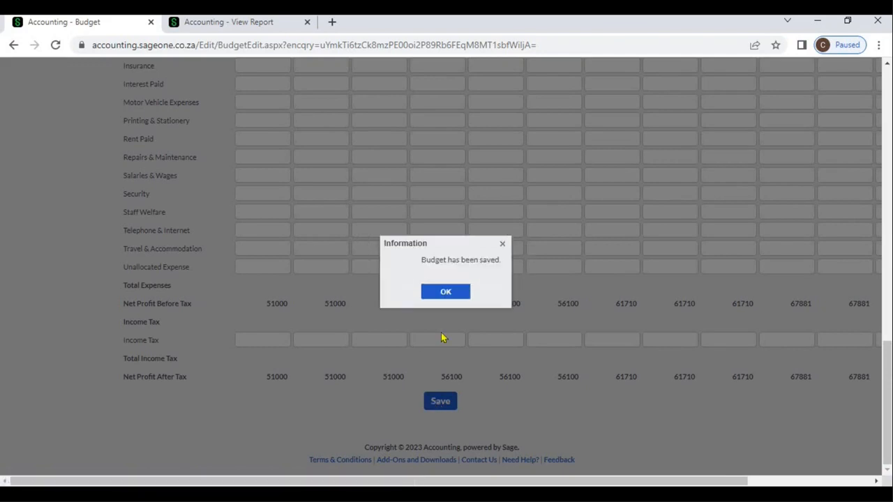
{"action": "left_click", "coordinate": [442, 294]}
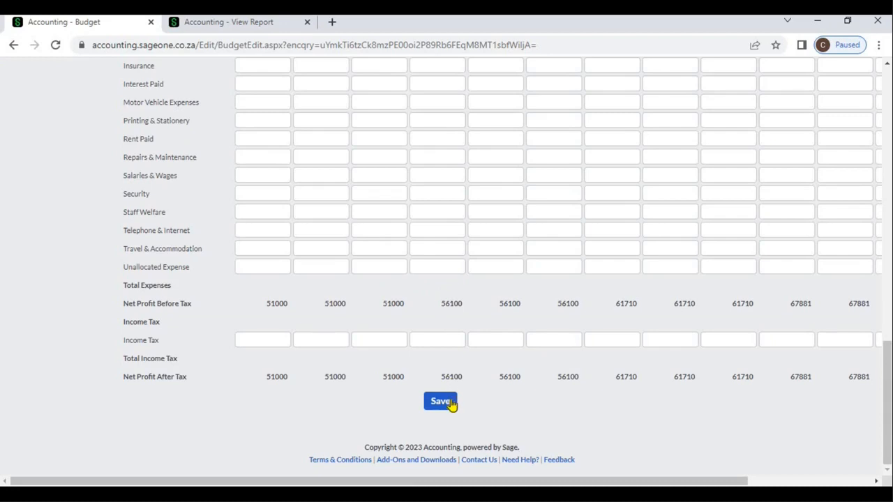
Step: Open the list of the company's budgets
{"action": "left_click", "coordinate": [887, 97]}
{"action": "left_click", "coordinate": [887, 98]}
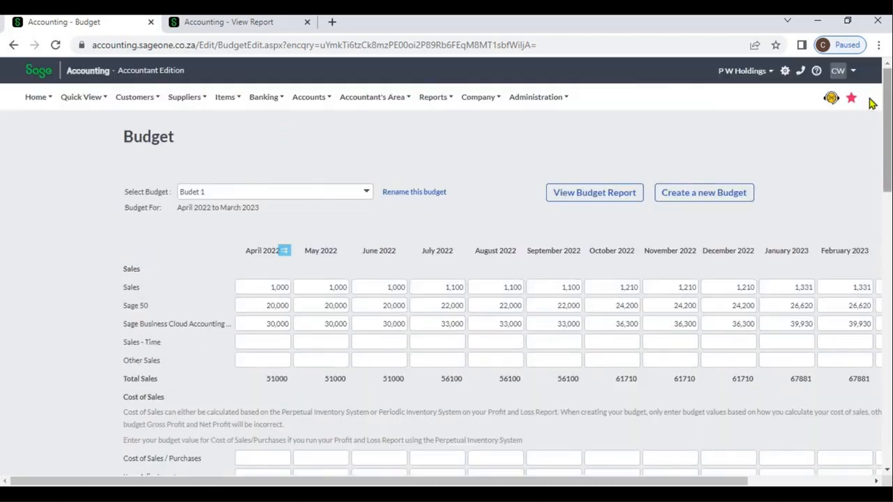
{"action": "left_click", "coordinate": [469, 104]}
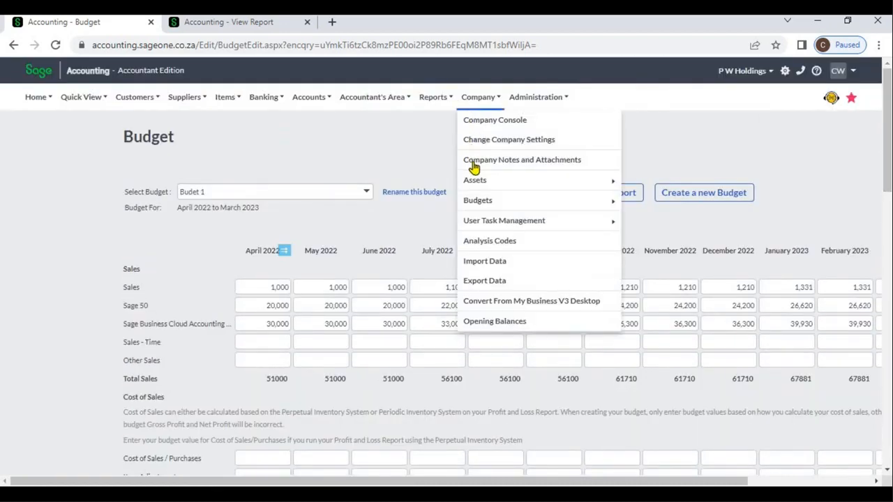
{"action": "mouse_move", "coordinate": [480, 206]}
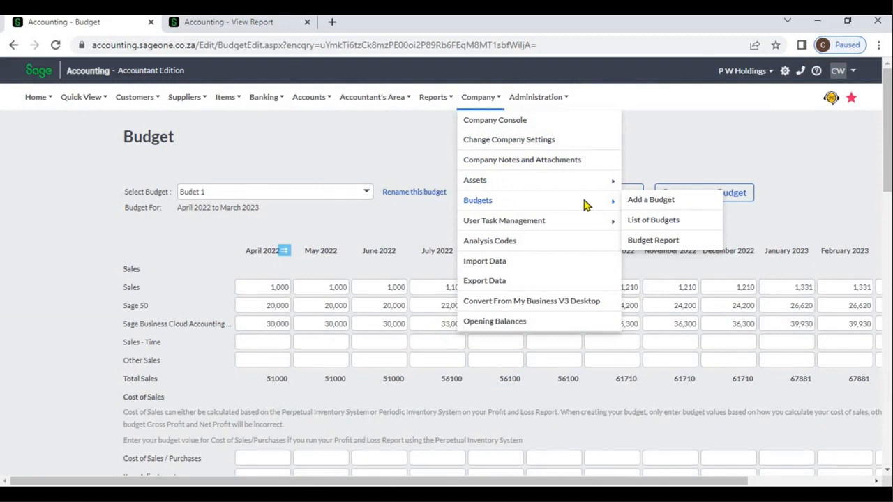
{"action": "left_click", "coordinate": [645, 223]}
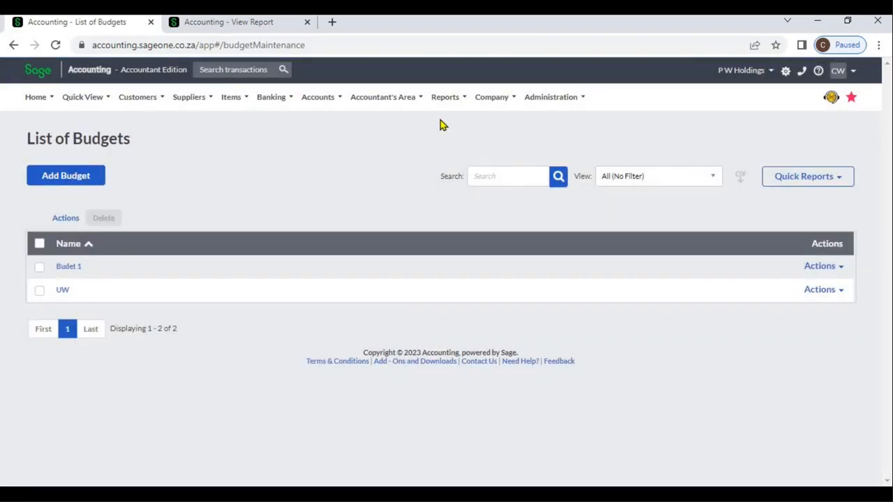
Step: Open the Budget Report and run it for Budet 1 without zero items
{"action": "left_click", "coordinate": [490, 100]}
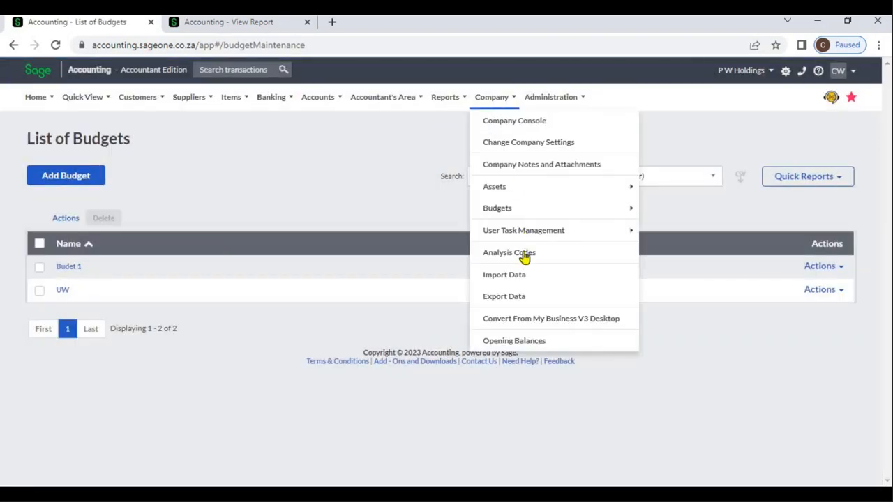
{"action": "mouse_move", "coordinate": [563, 213]}
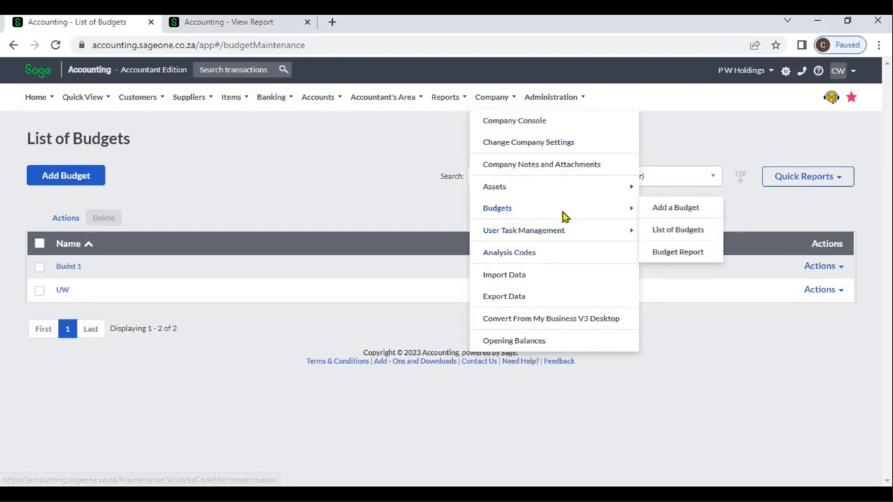
{"action": "left_click", "coordinate": [675, 254]}
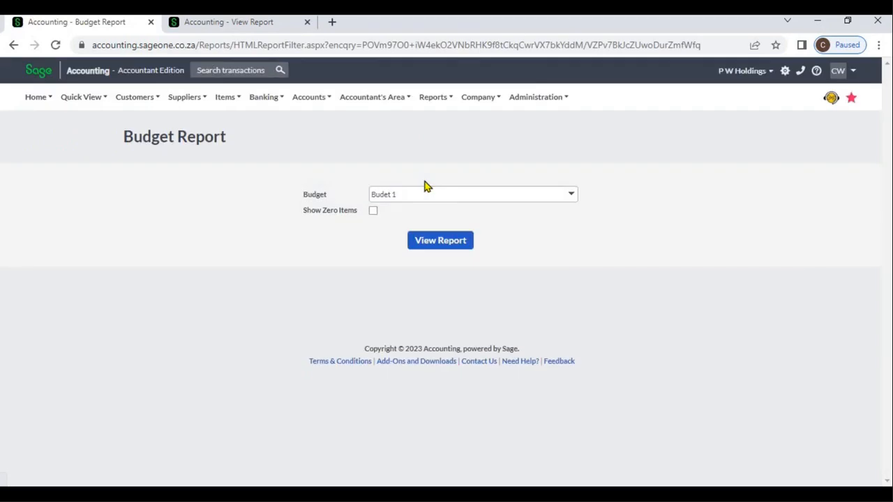
{"action": "left_click", "coordinate": [448, 247]}
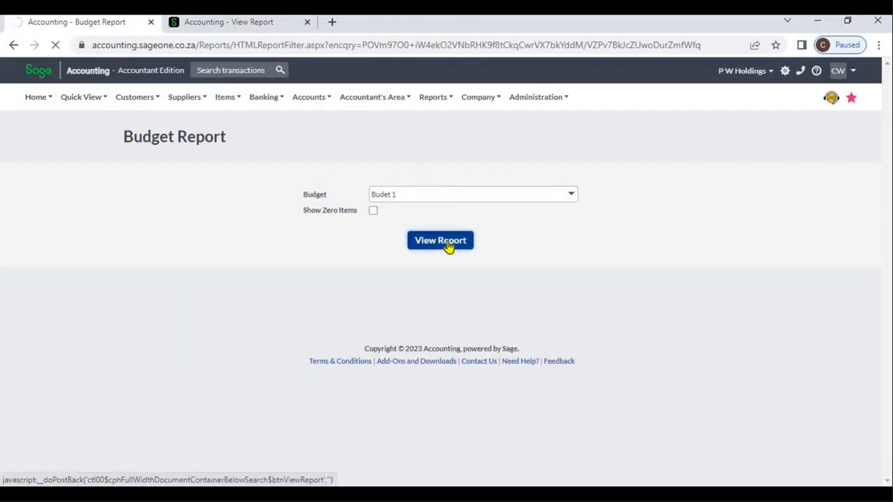